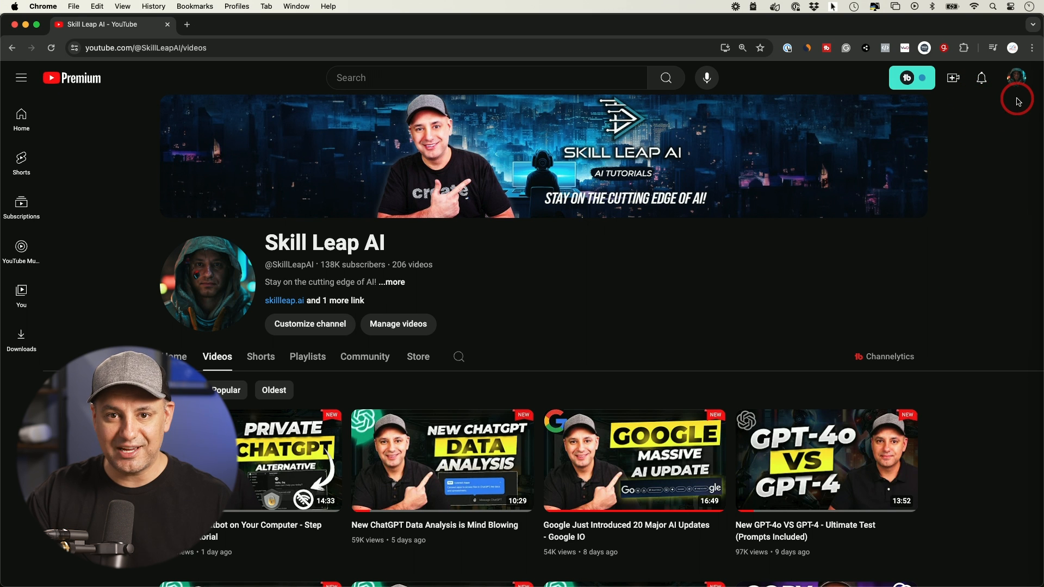
Step: Start a video upload with the file "New AI Platform Can Create Epic YouTube Videos - LTX Studio- Edited-v3.mp4"
click(956, 81)
click(935, 111)
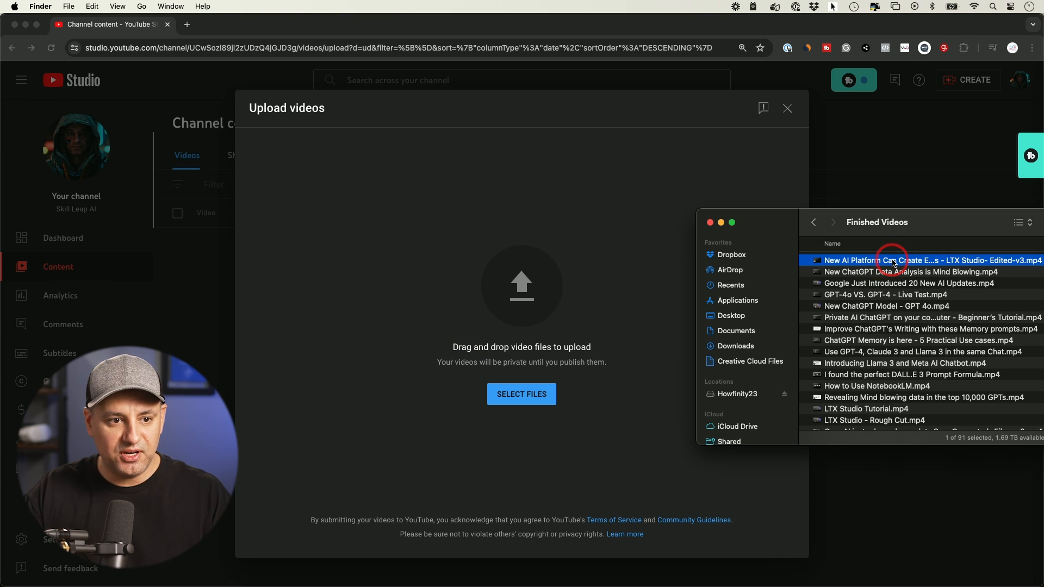
drag(893, 263, 482, 233)
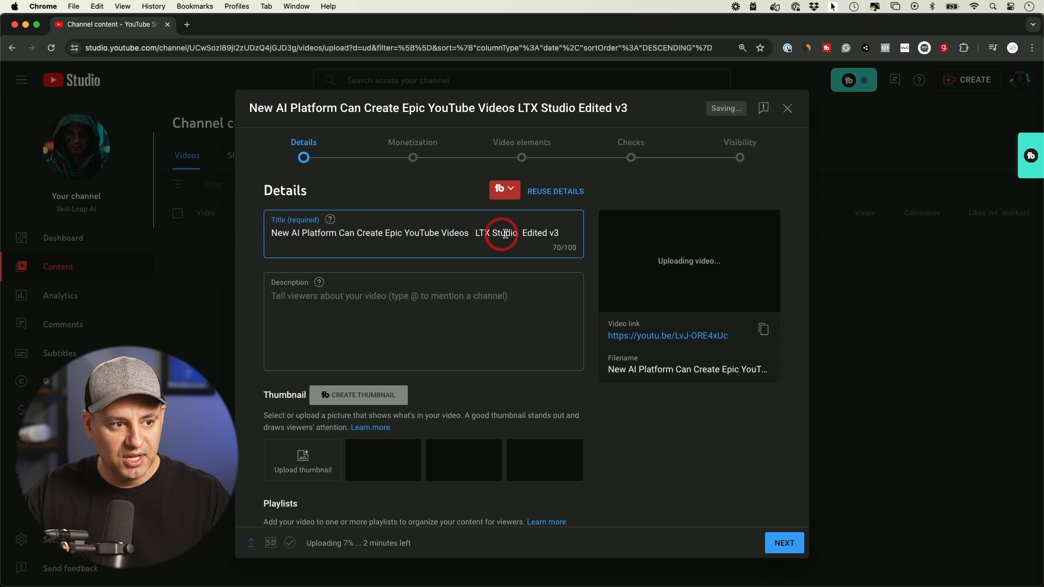
Step: Edit the video title to read "New AI Platform Can Create Epic YouTube Videos - LTX Studio"
drag(518, 233, 582, 234)
key(BackSpace)
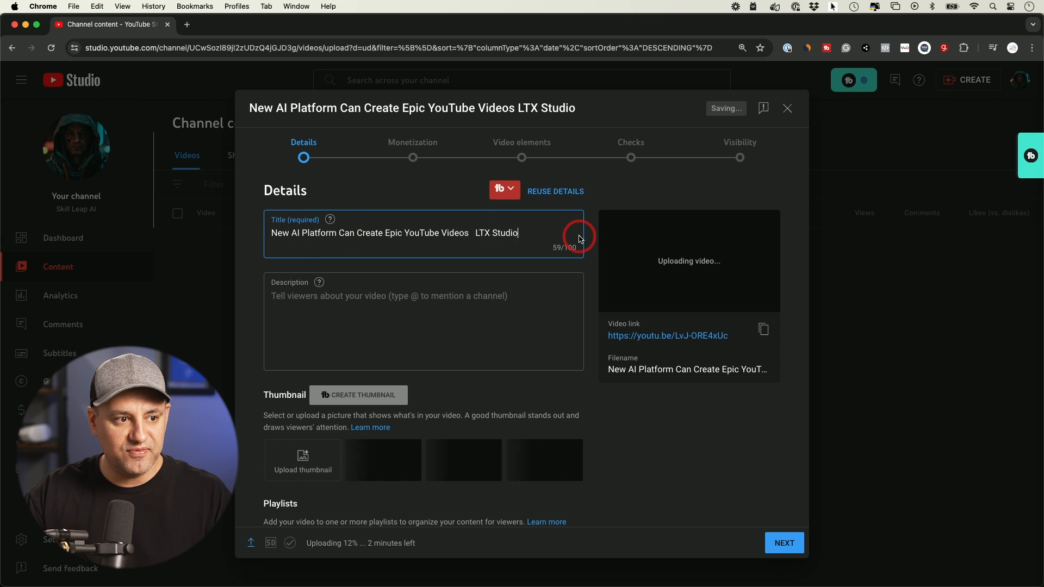
click(471, 235)
text(\)
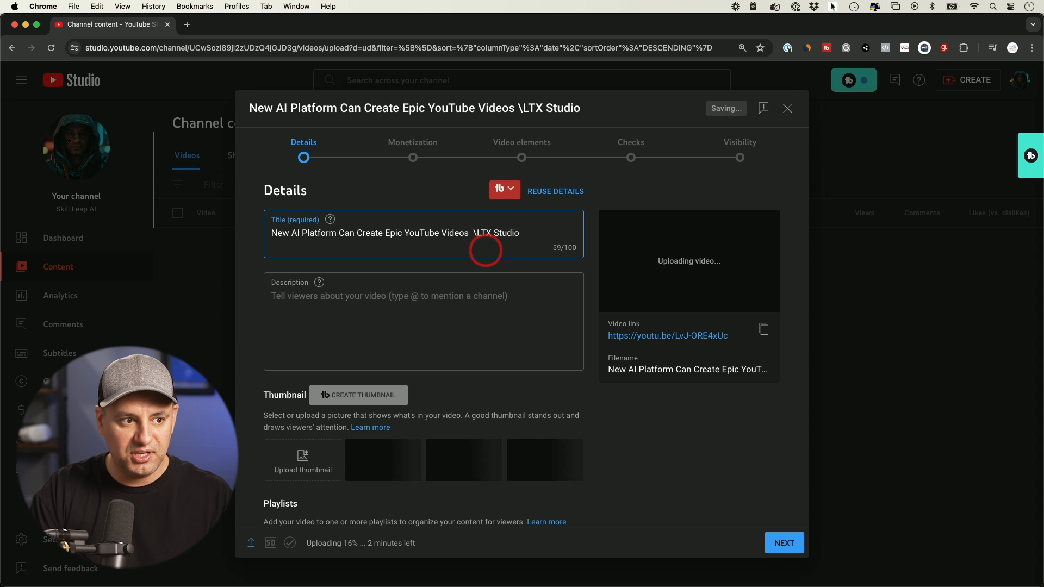
key(BackSpace)
key(BackSpace)
key(BackSpace)
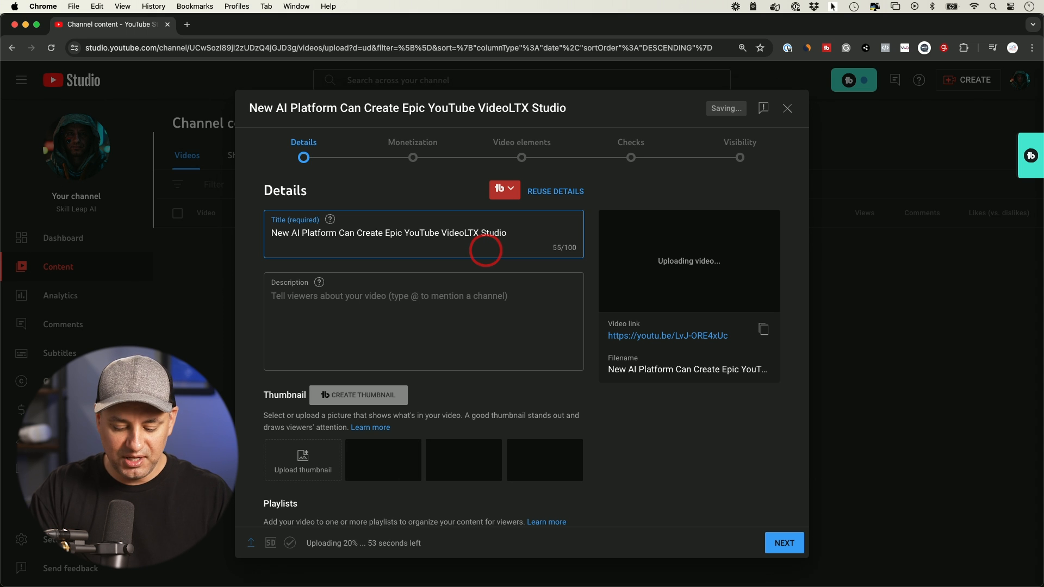
text(-)
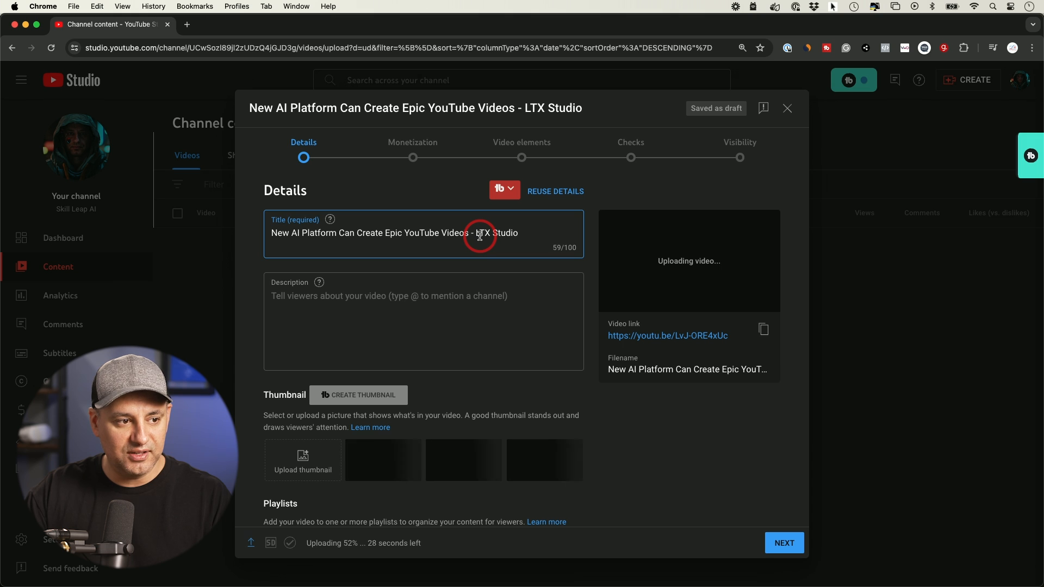
Step: Enter the description introducing LTX Studio for story-based YouTube videos in any style, and upload the "Create Epic YouTube Videos with AI" thumbnail
click(430, 326)
text(There's a new AI platform called LTX Studio that can help you create story-based YouTube videos in any style, from a single text prompt.  Simply type in your prompt, and it will create everything from the story to consistent characters, voiceovers, sound effects, music, and everything else you need to tell a complete story.  I previously created a full tutorial on how to use the platform, but today, I want to use it to create YouTube videos in several different styles, from cinematic to anime to retro, along with dozens of other styles. The realistic style will give you the best output, so I’ll start with that one.)
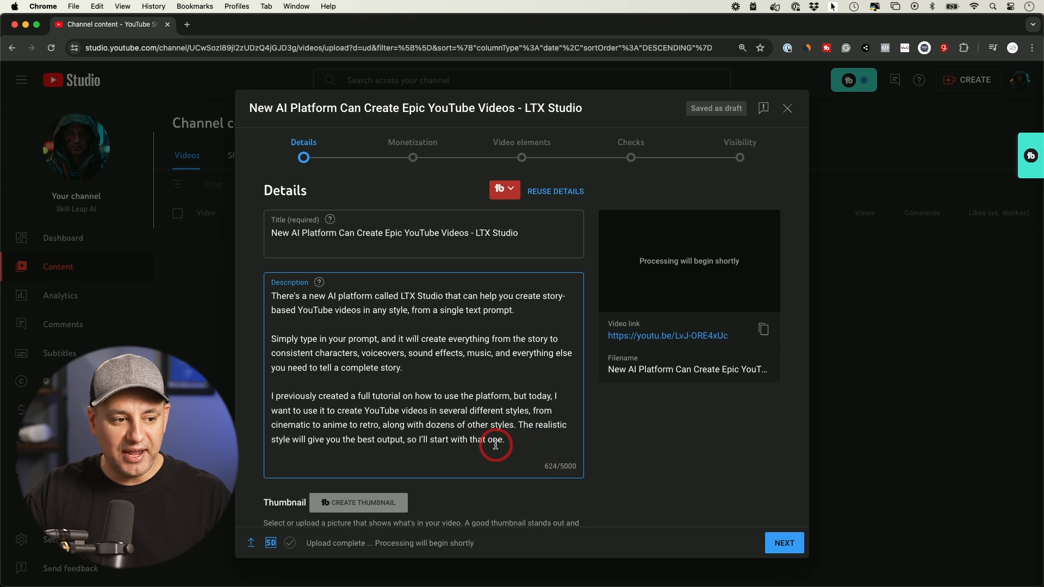
scroll(497, 443, down, 1)
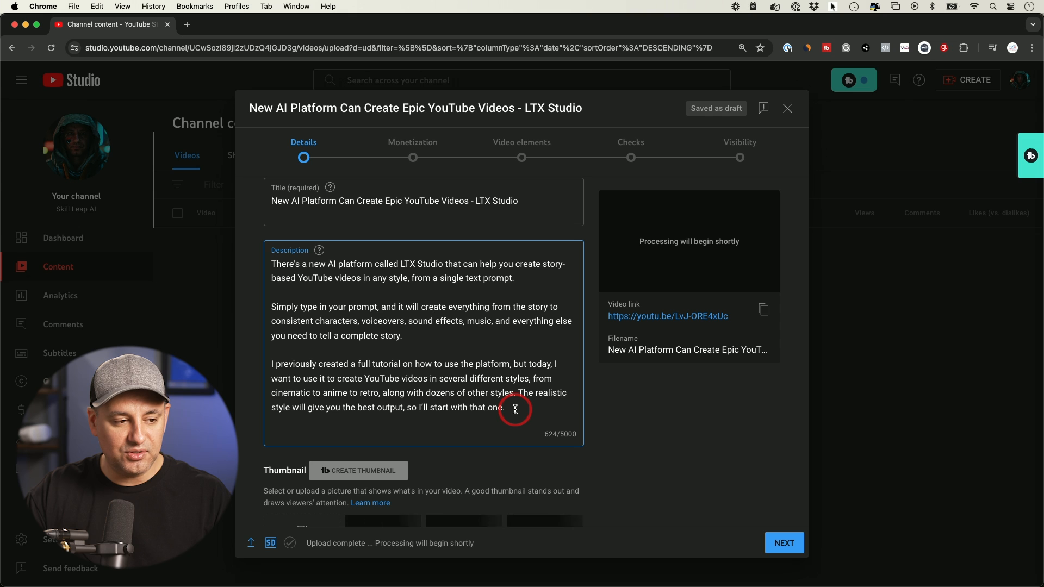
scroll(578, 408, down, 5)
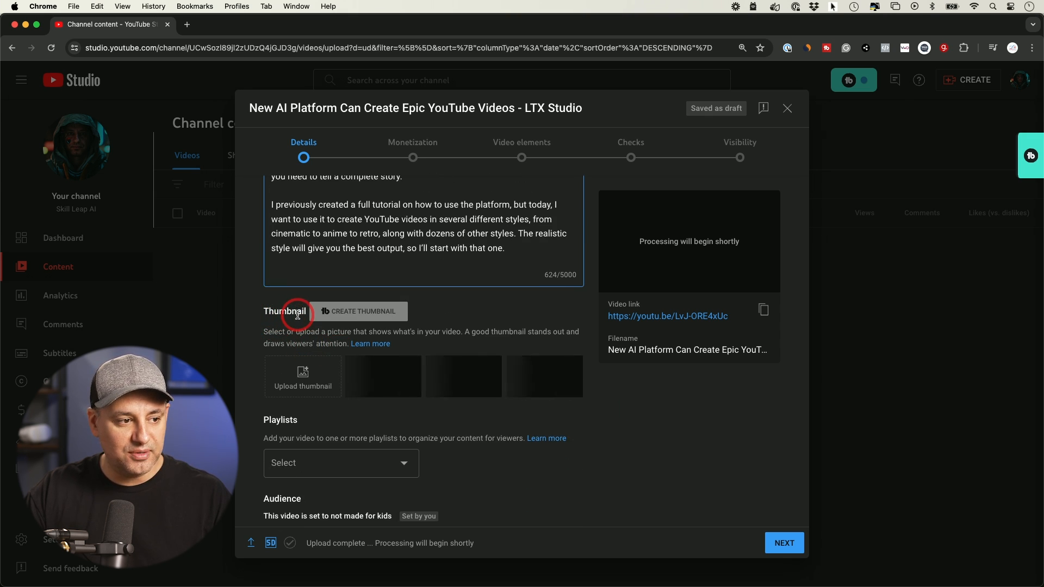
click(304, 383)
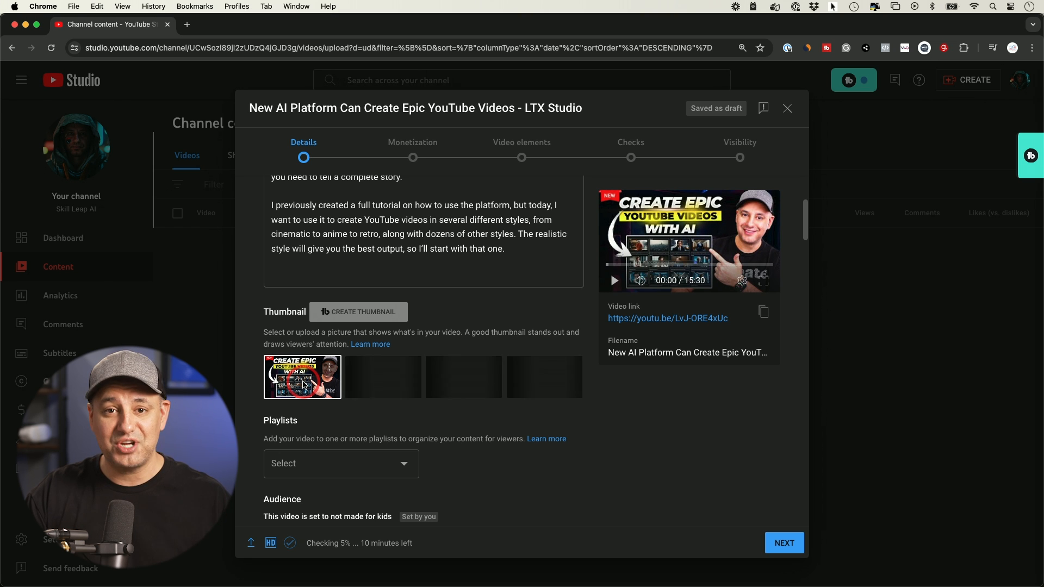
Step: Add the video to the Ai Tutorials playlist
scroll(305, 381, down, 2)
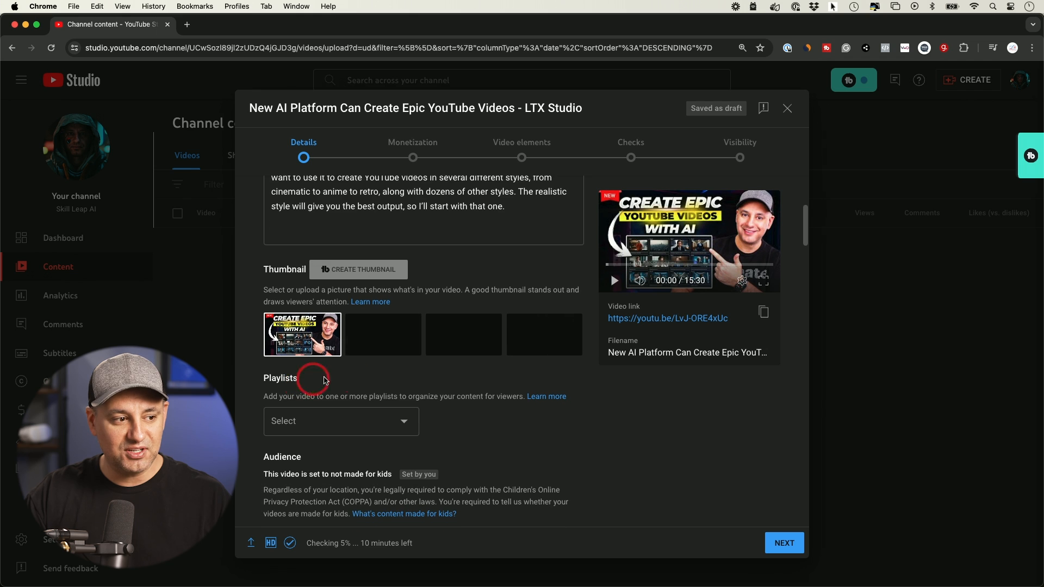
scroll(473, 394, down, 1)
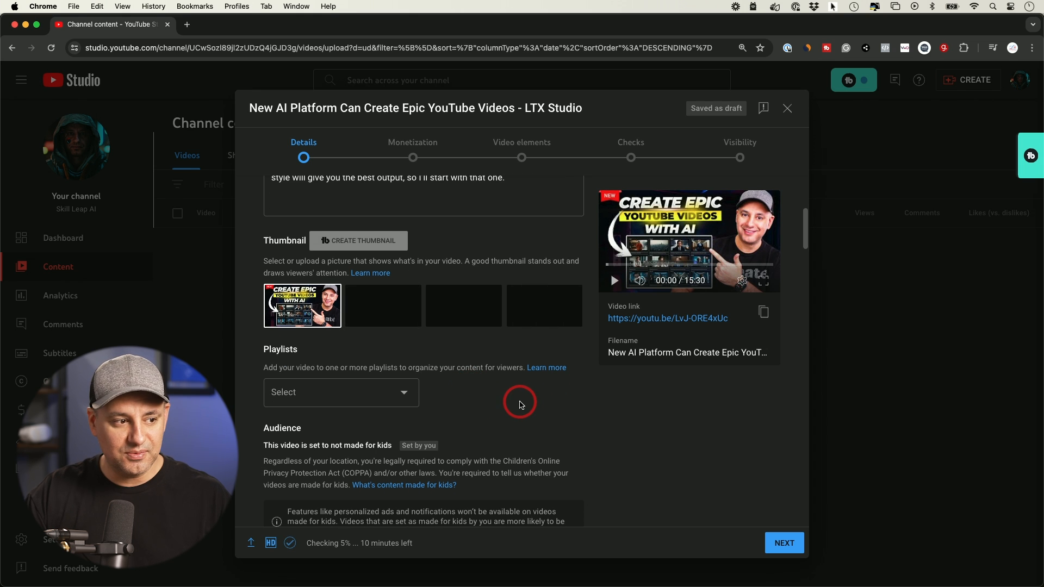
scroll(519, 402, down, 1)
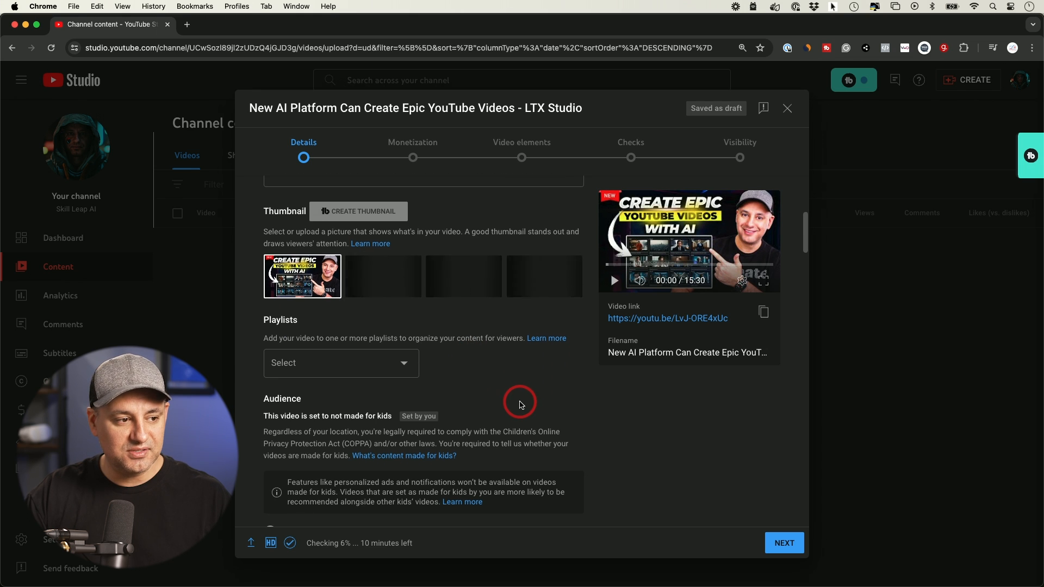
click(336, 368)
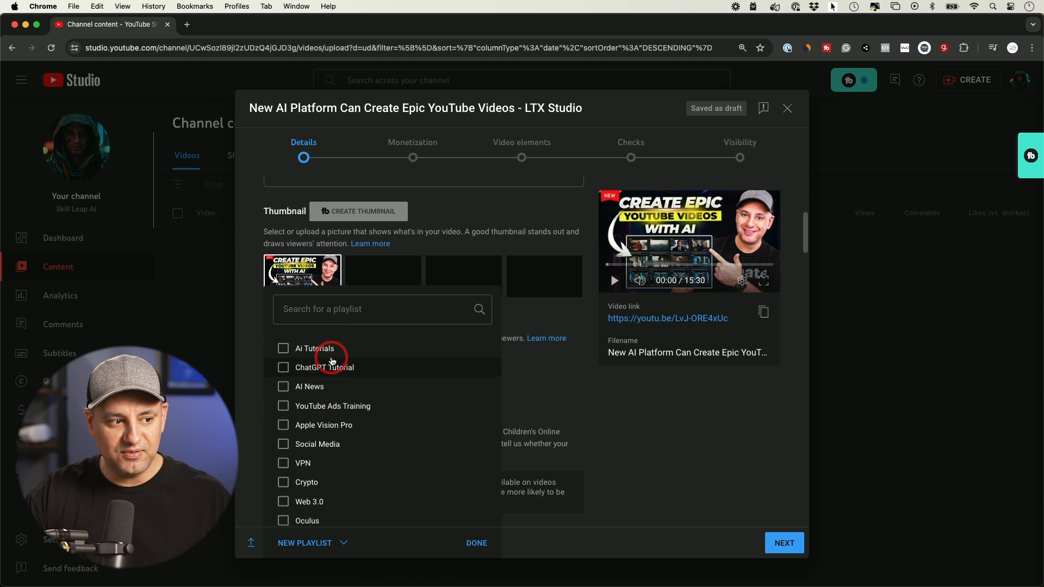
click(312, 352)
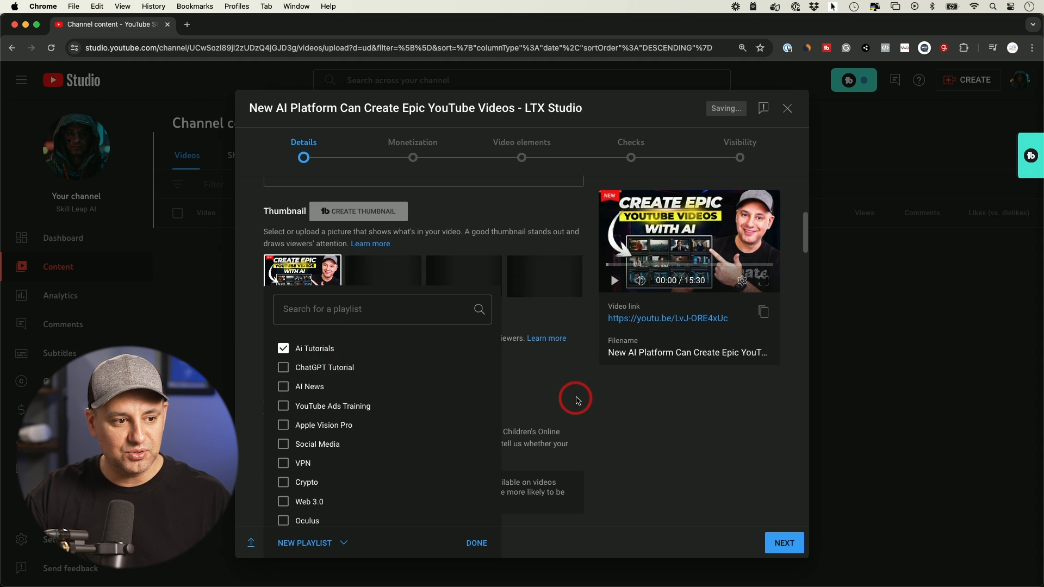
click(577, 398)
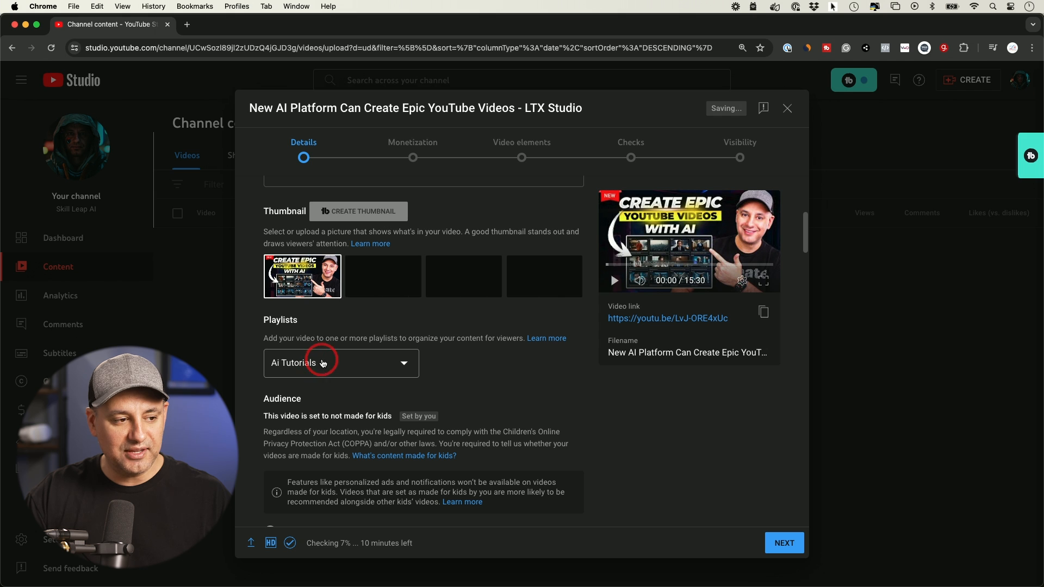
click(354, 364)
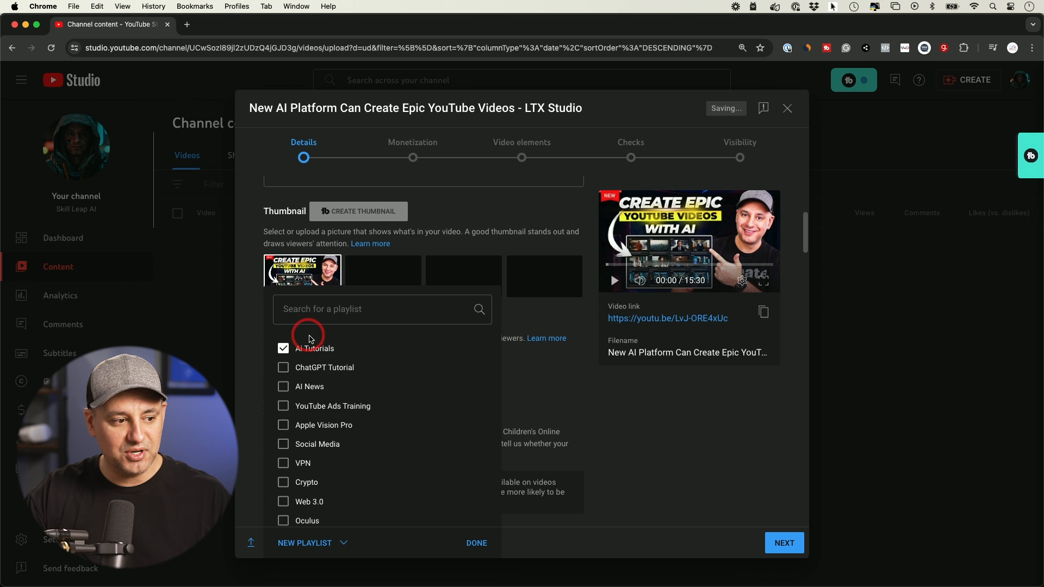
click(316, 543)
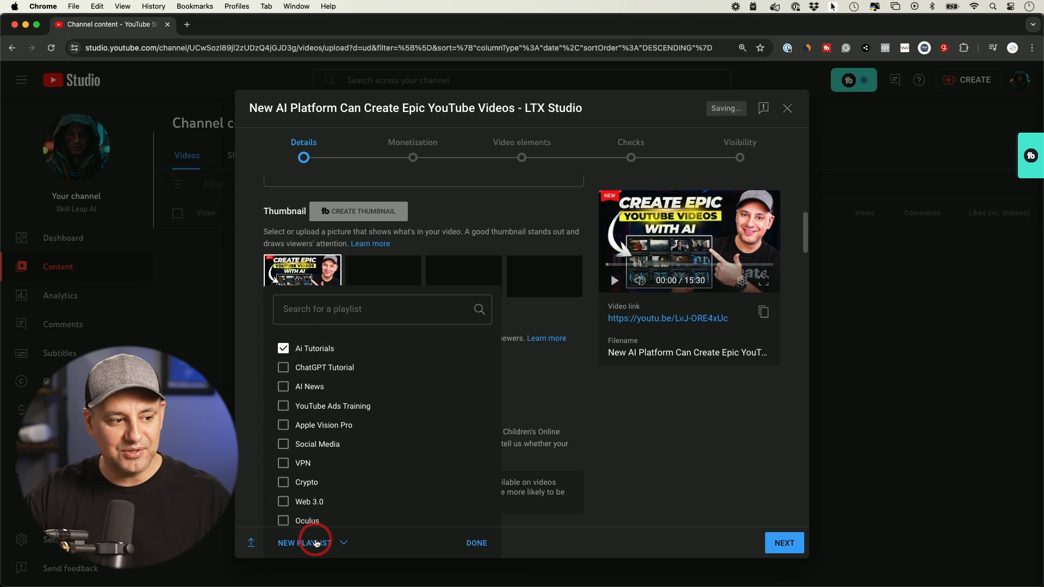
click(565, 404)
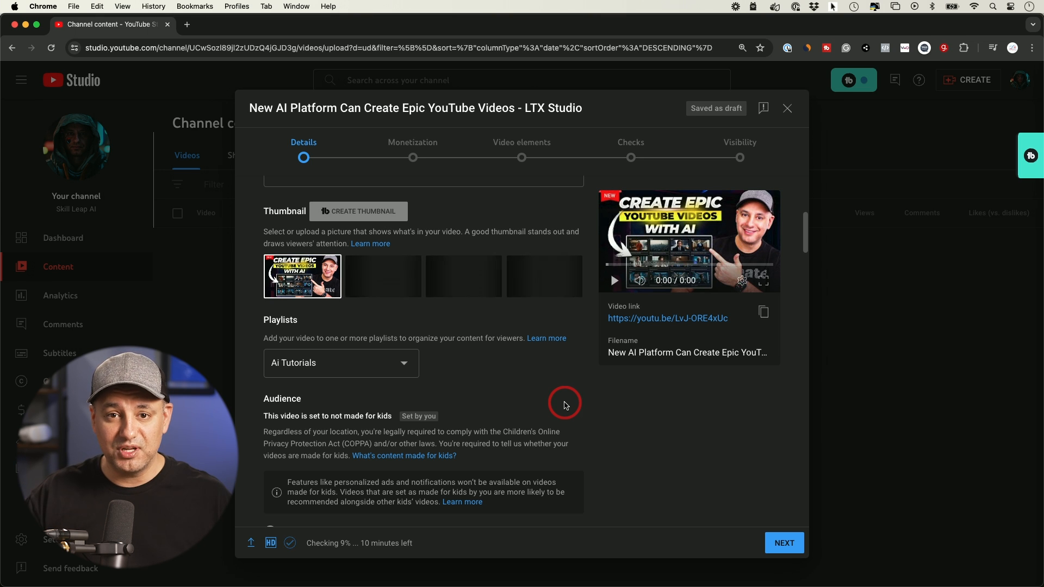
Step: Expand the additional video settings and declare that the video contains paid promotion like a product placement, sponsorship, or endorsement
scroll(564, 404, down, 2)
scroll(564, 404, down, 4)
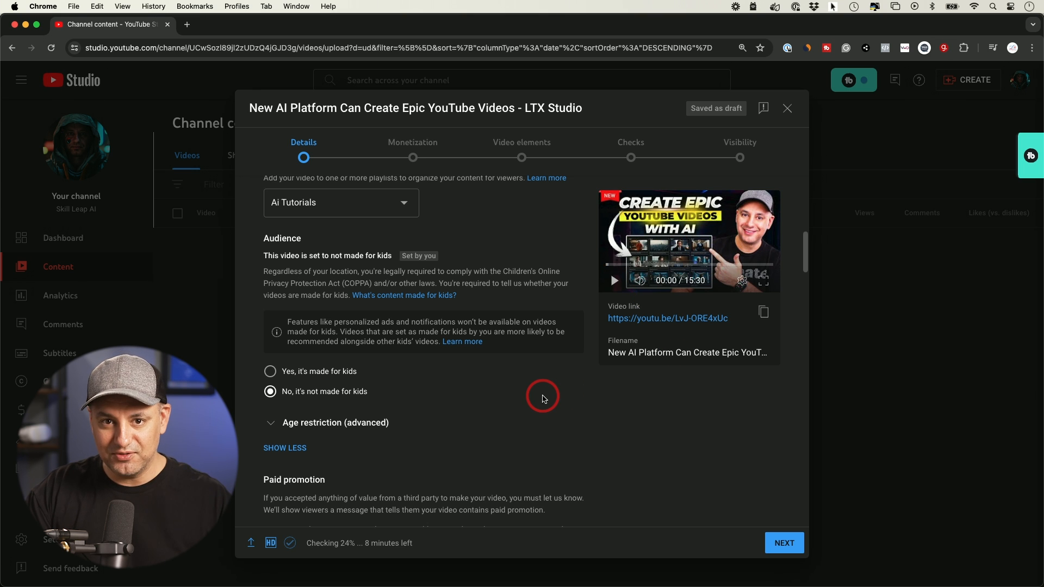
scroll(516, 398, down, 1)
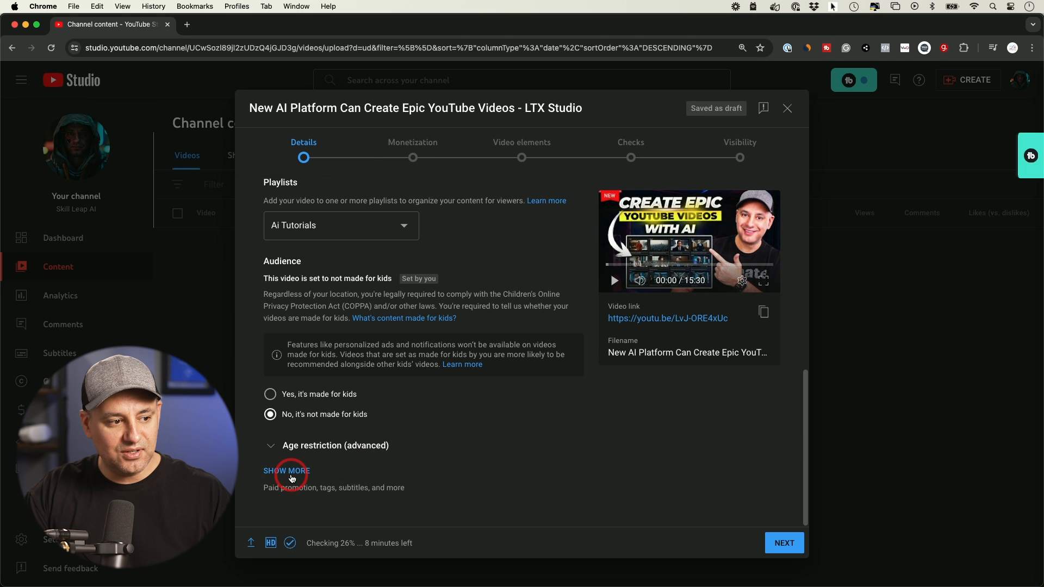
click(291, 479)
scroll(331, 443, down, 3)
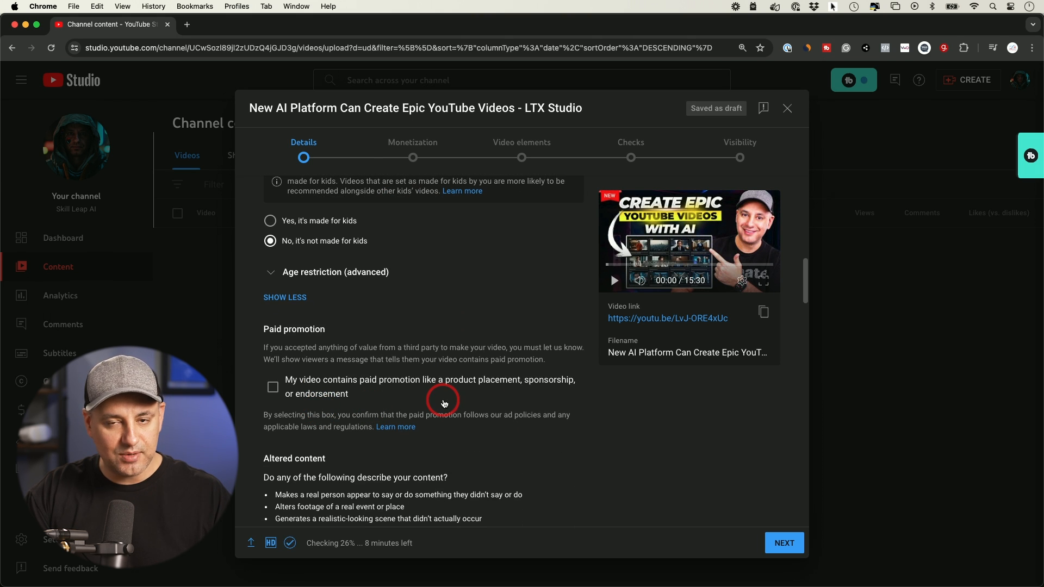
scroll(444, 400, down, 1)
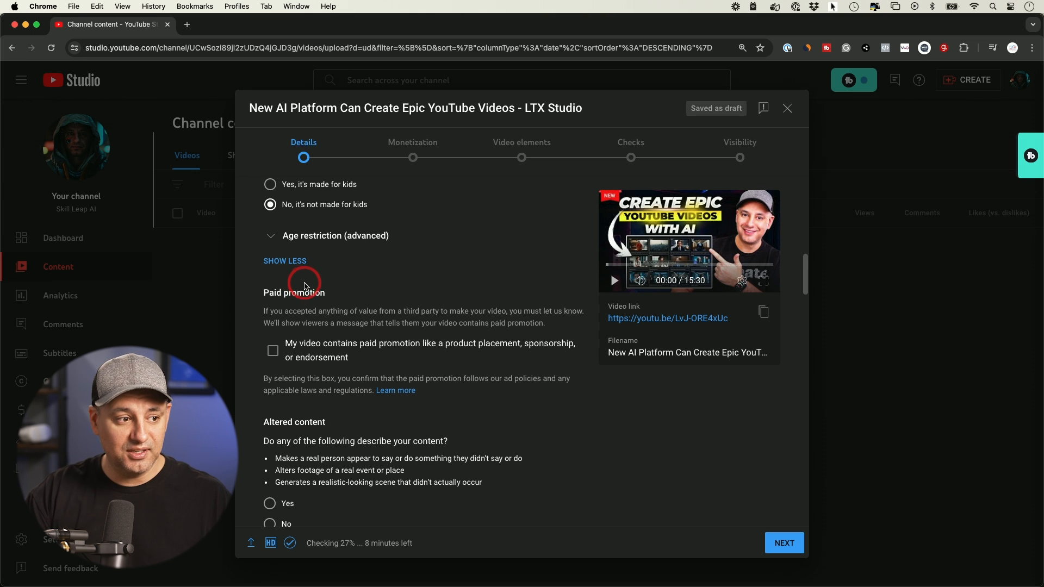
click(273, 350)
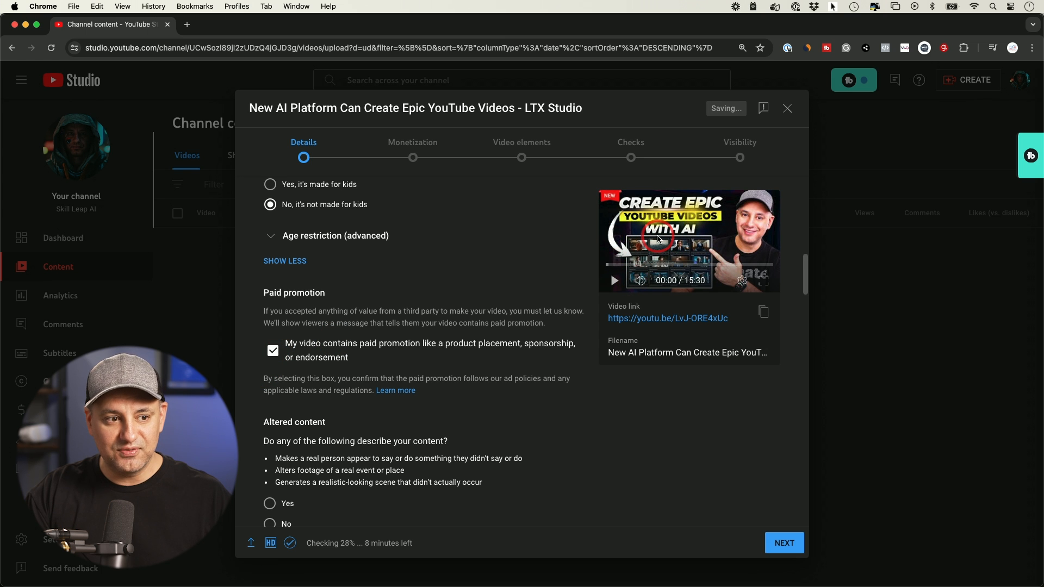
Step: Answer Yes to the altered content question for the video
scroll(397, 361, down, 2)
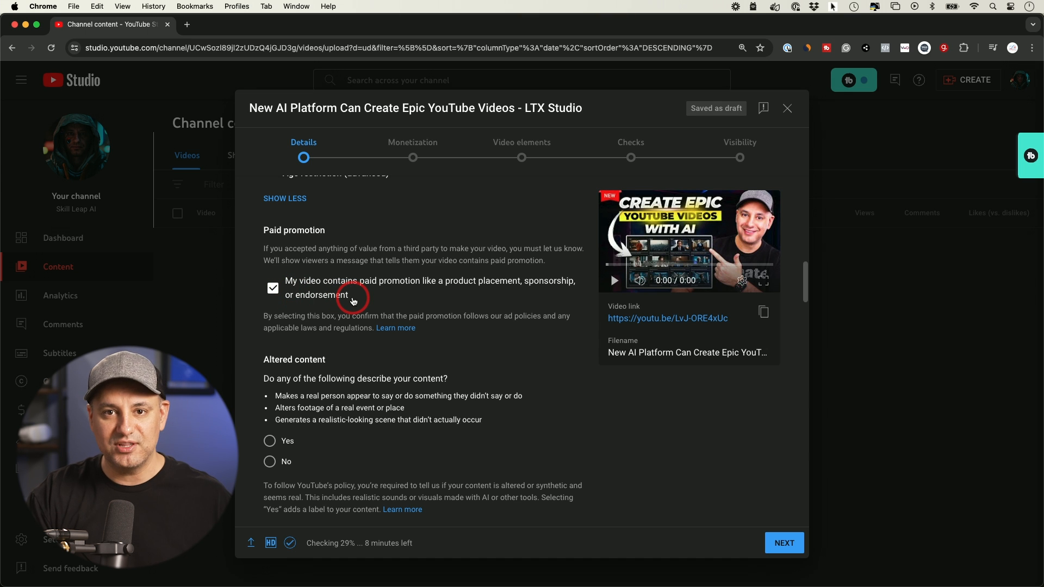
scroll(353, 300, down, 3)
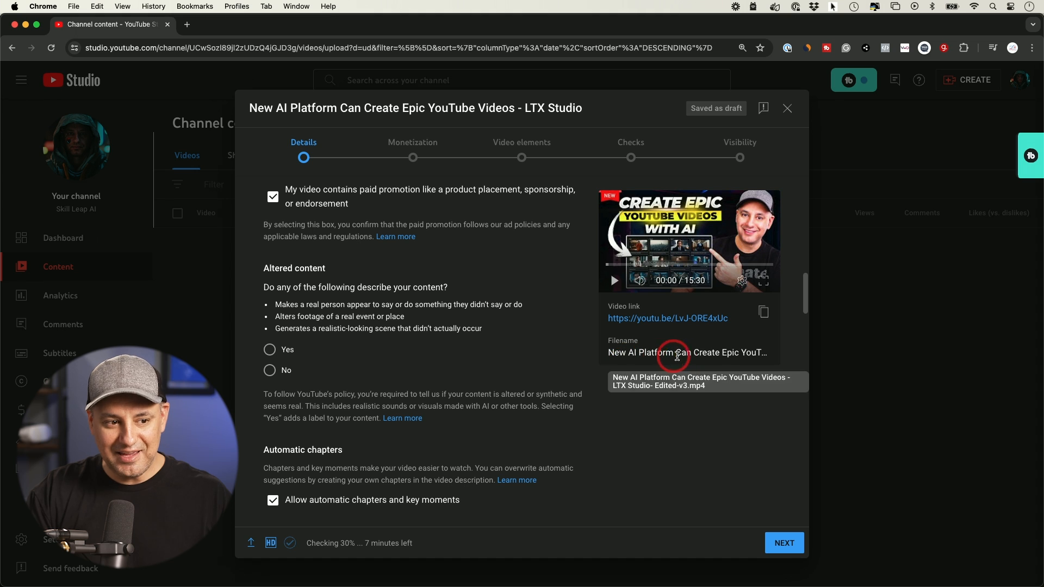
click(269, 349)
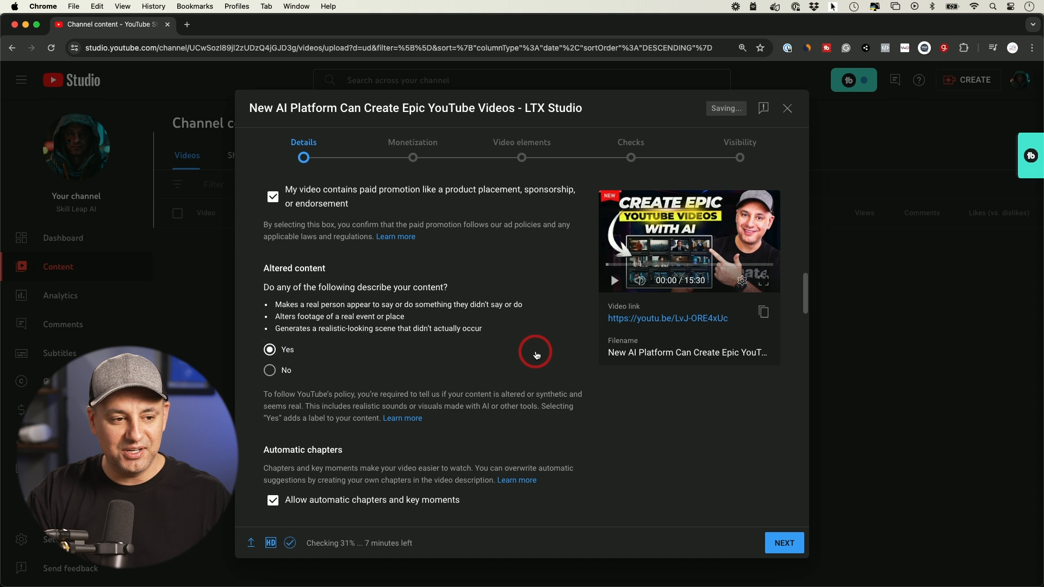
Step: Turn automatic places off under Featured places and switch the option back on
scroll(540, 353, down, 1)
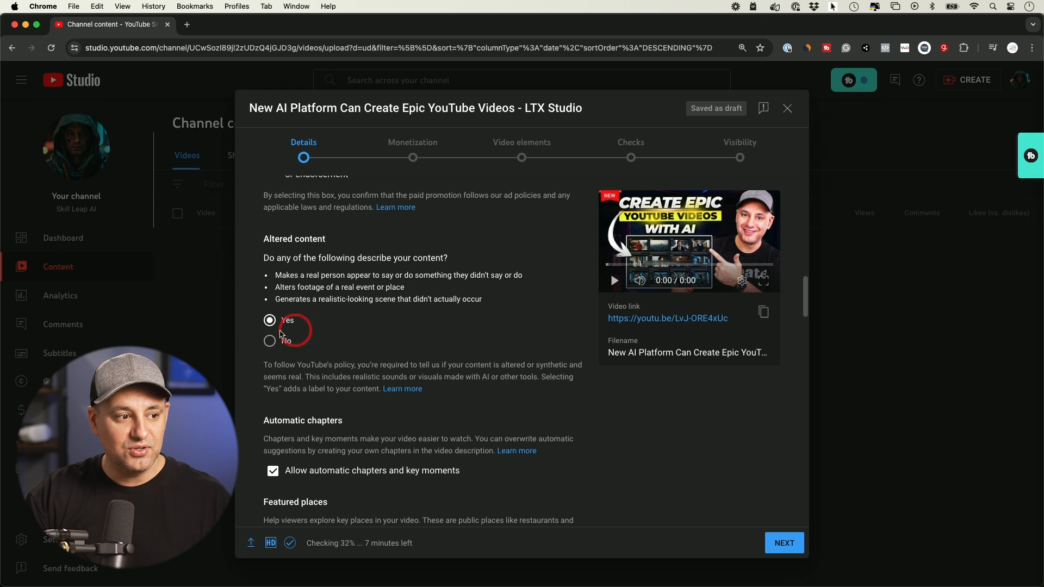
scroll(431, 327, down, 5)
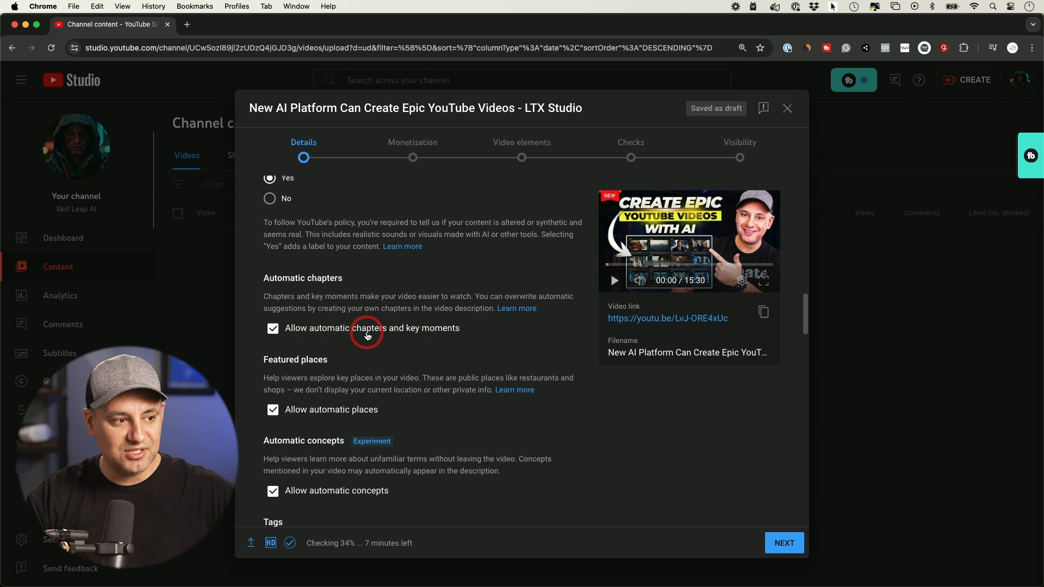
scroll(367, 336, down, 3)
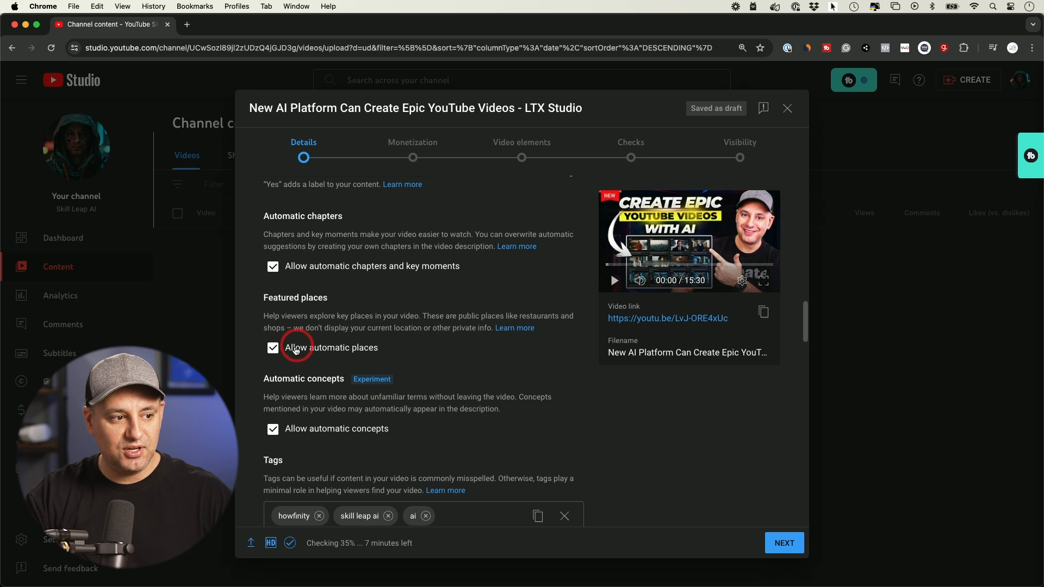
click(272, 353)
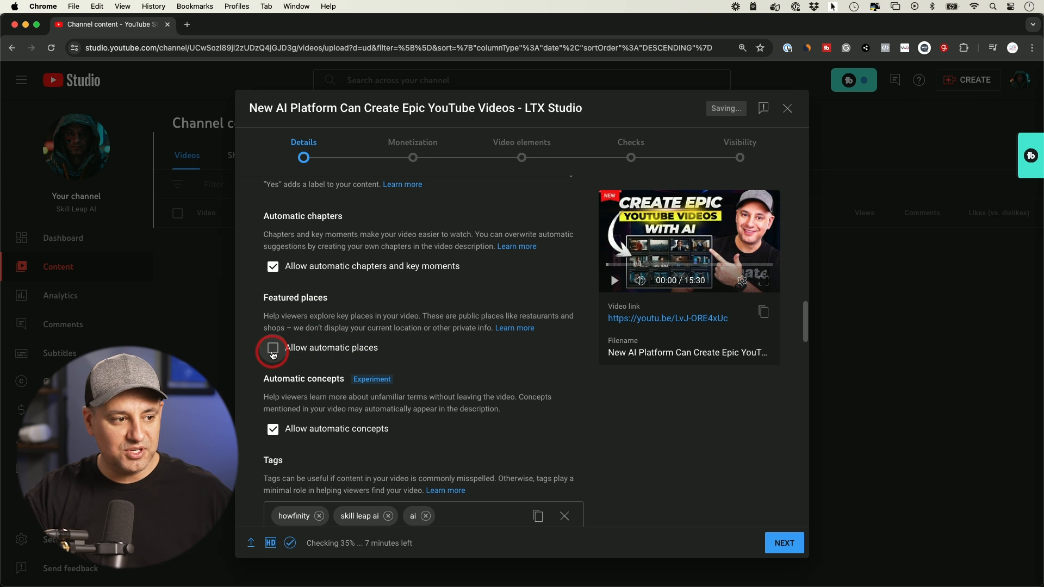
click(272, 352)
Step: Examine the automatic places and concepts options, the video's existing tags and the recommended tags below them
scroll(351, 353, down, 1)
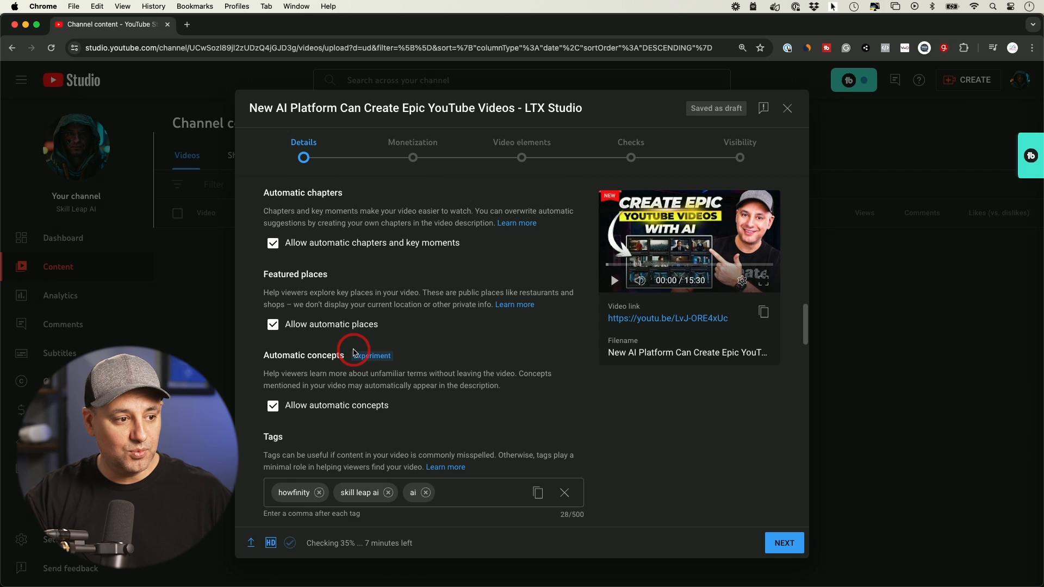
scroll(332, 348, down, 1)
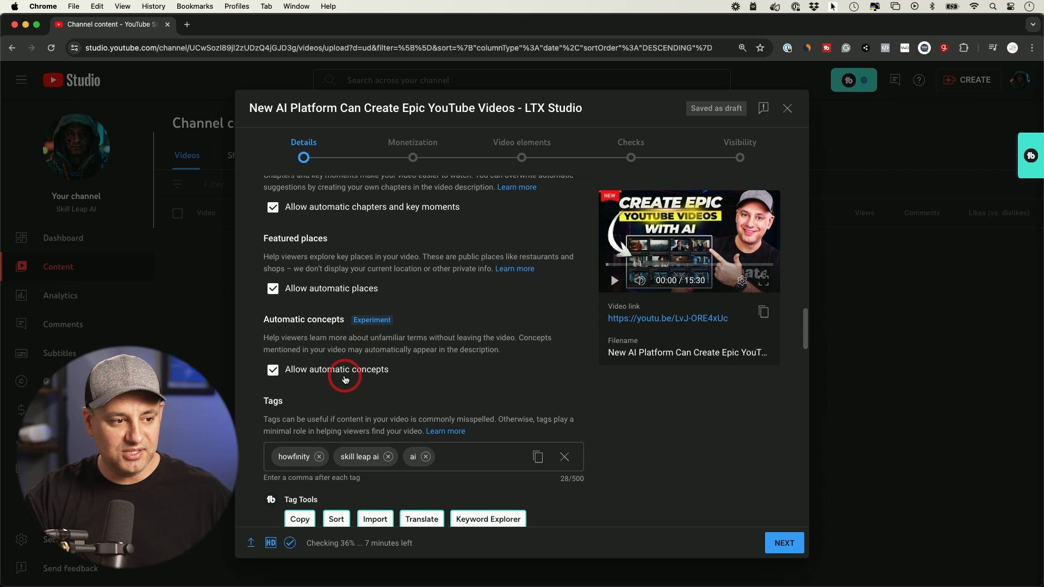
scroll(345, 373, down, 1)
scroll(351, 242, up, 1)
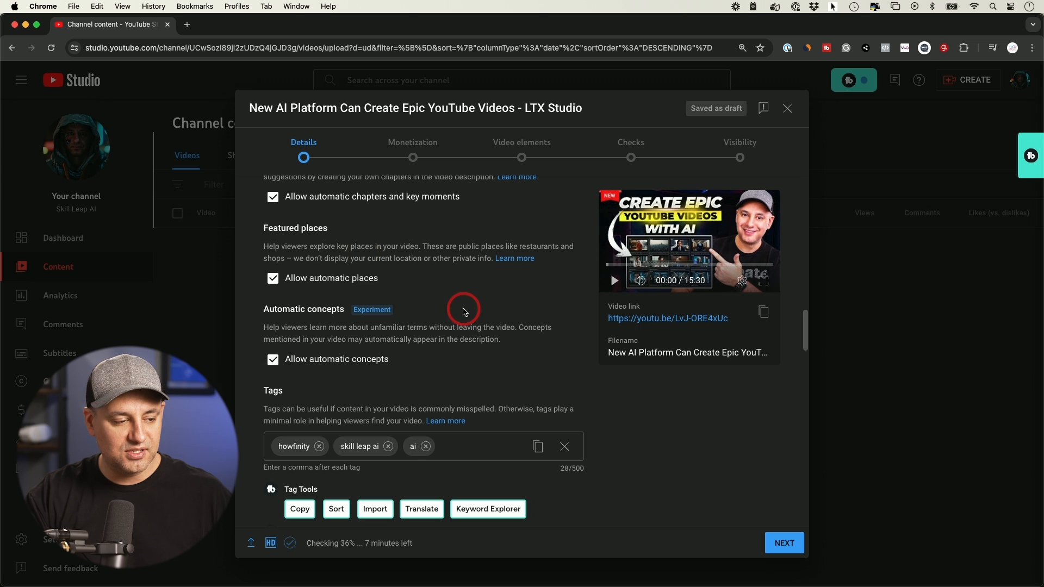
scroll(463, 311, down, 3)
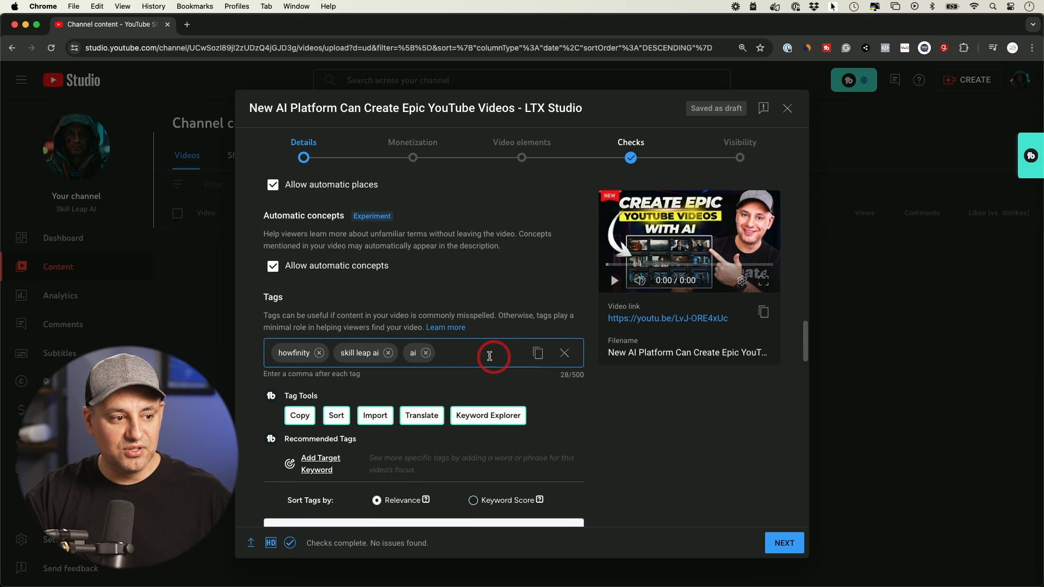
scroll(494, 357, down, 2)
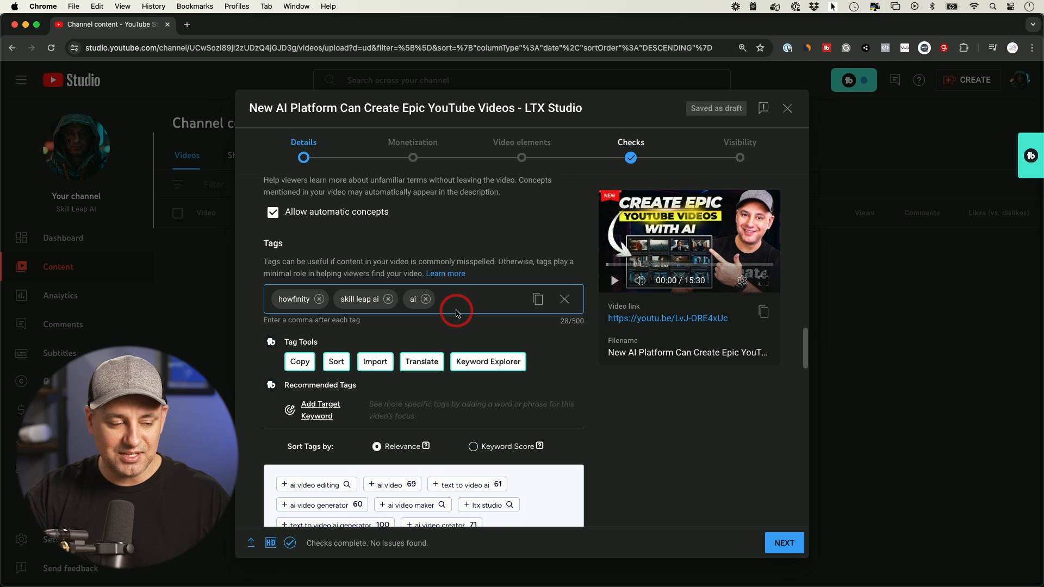
scroll(457, 313, down, 2)
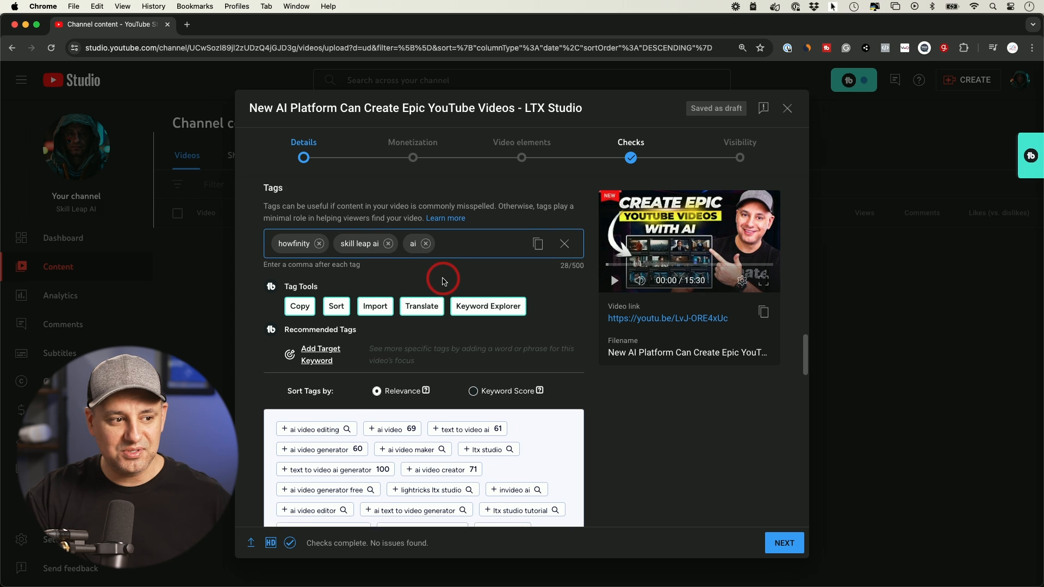
scroll(442, 273, down, 1)
scroll(419, 403, down, 1)
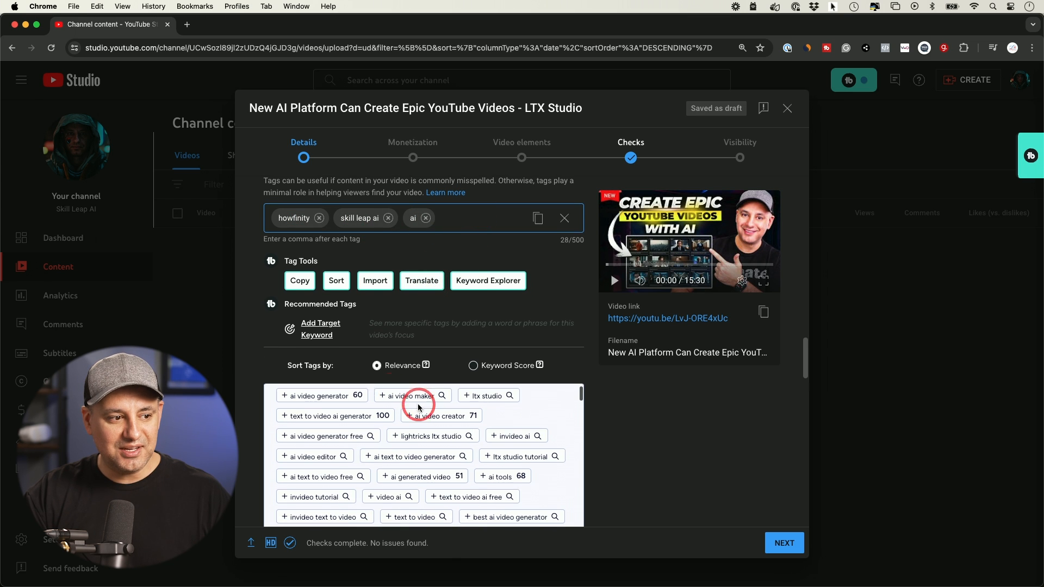
scroll(478, 392, up, 1)
scroll(607, 441, down, 2)
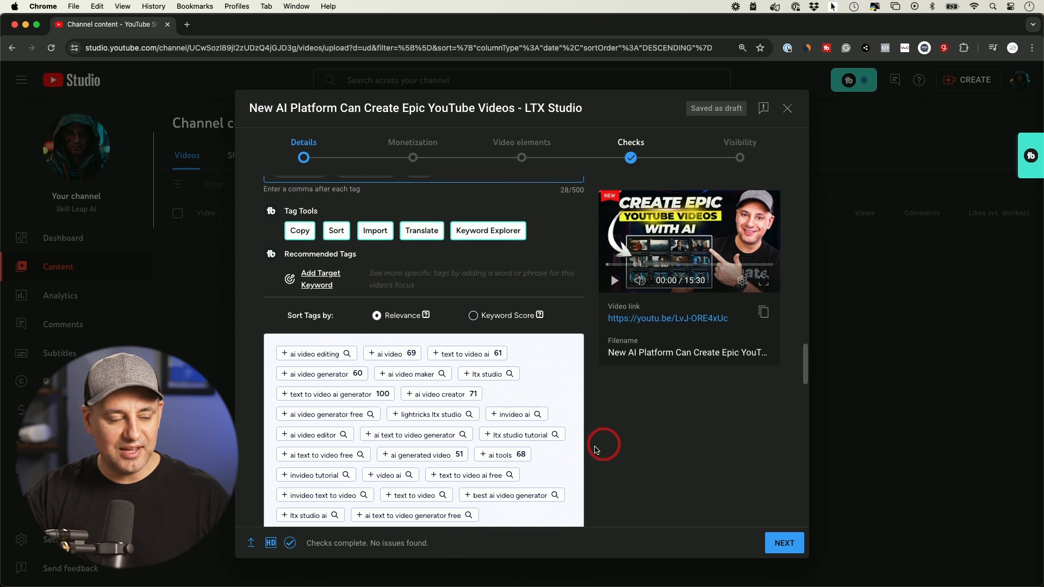
Step: Add the recommended tags ai video, text to video ai, ai video generator, ai video creator and text to video ai generator
click(390, 361)
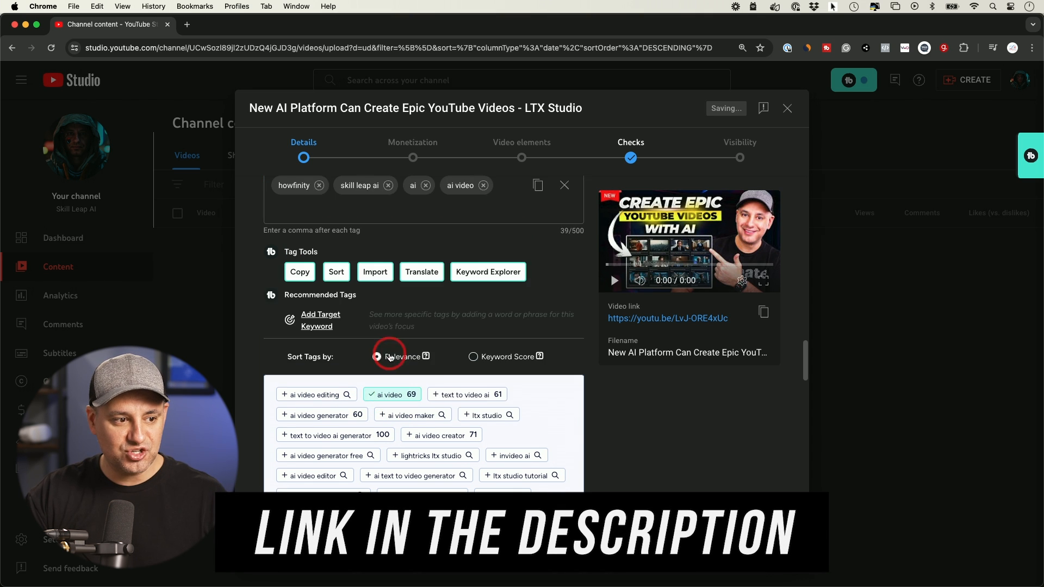
click(472, 396)
click(359, 417)
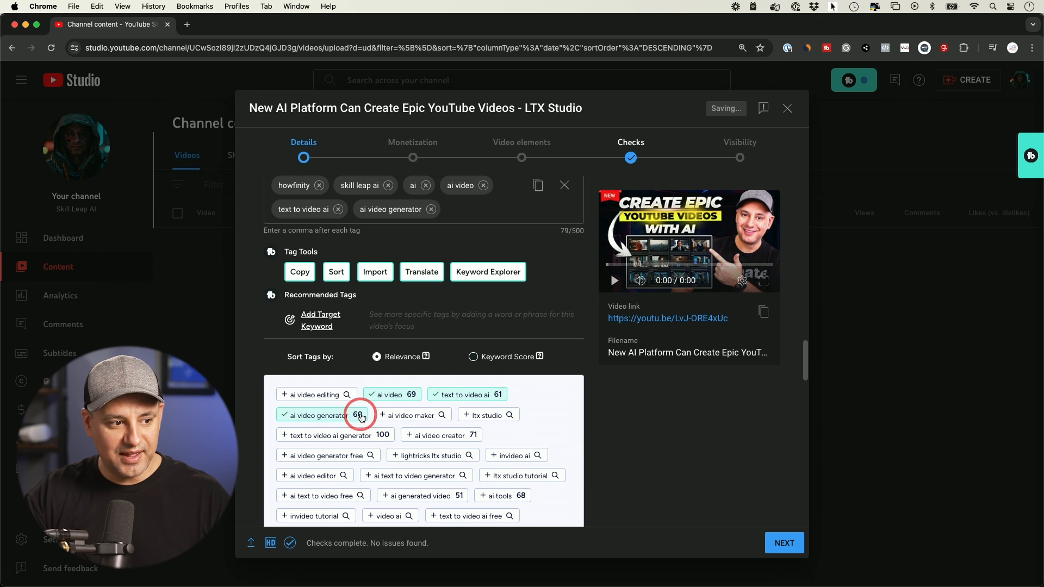
scroll(506, 427, down, 1)
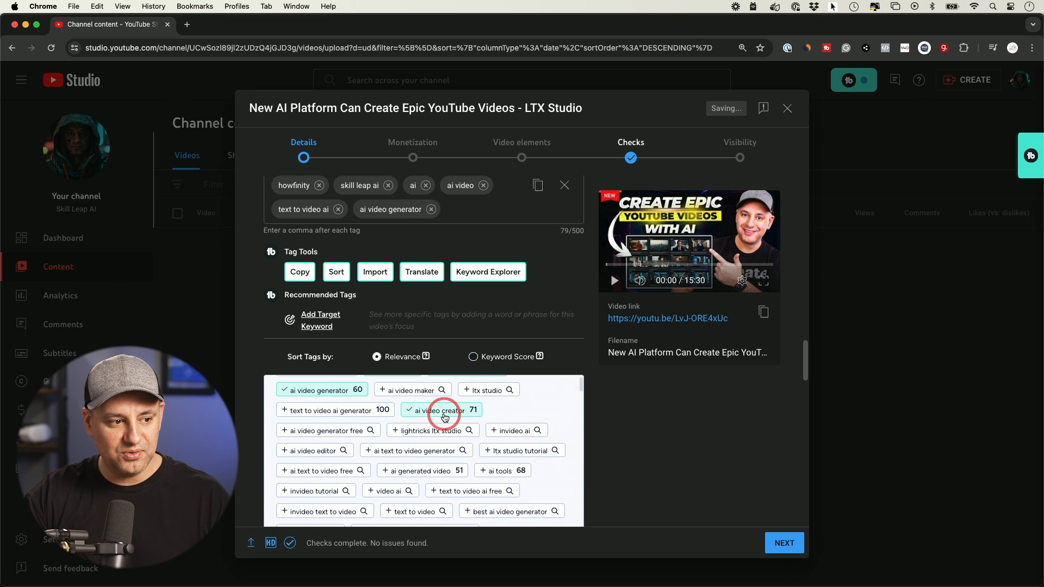
click(444, 417)
click(348, 435)
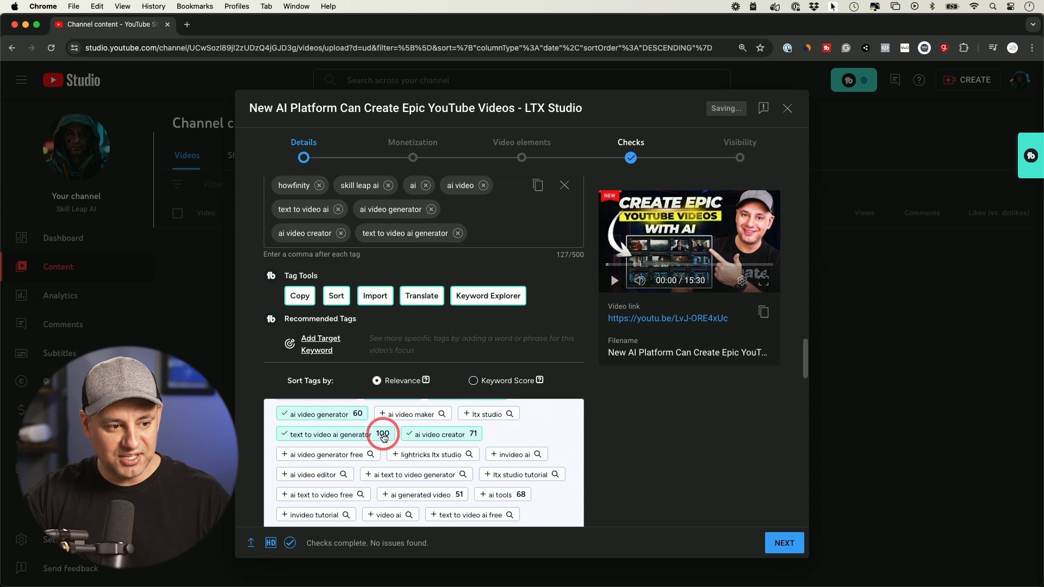
Step: Add the recommended tags ai tools, ai generated video, ai text to video free and ai text to video generator
scroll(383, 437, down, 1)
click(501, 472)
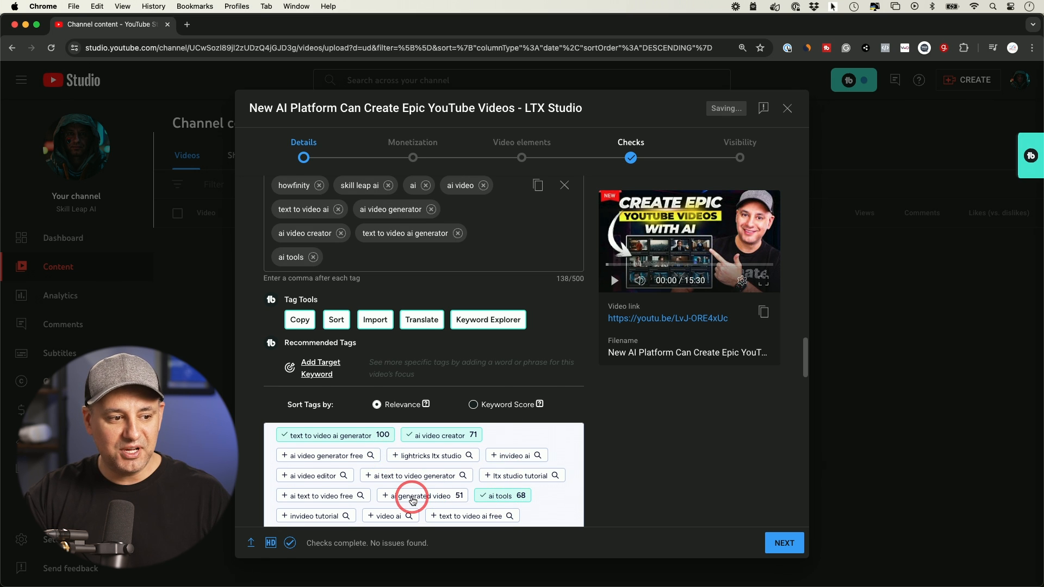
click(413, 501)
click(305, 496)
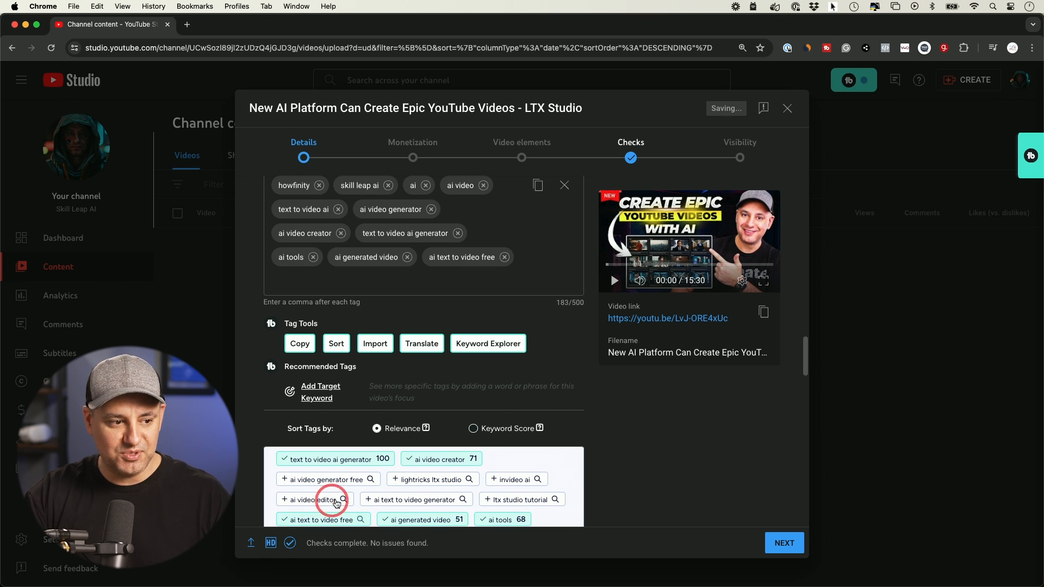
click(429, 501)
Step: Add the recommended tags text to video, best ai video generator and ai text to video generator free
scroll(495, 284, down, 2)
click(408, 493)
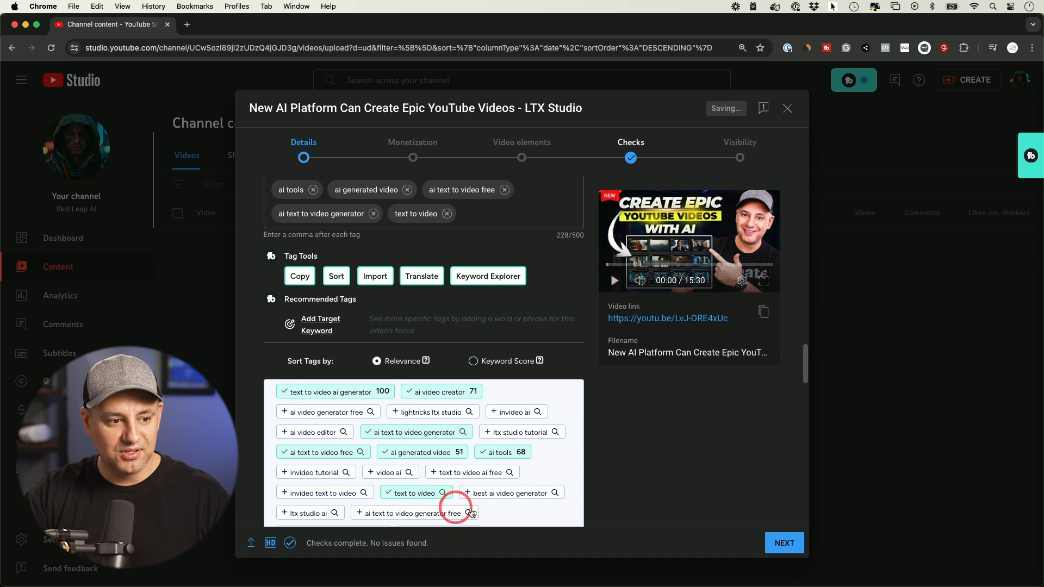
click(523, 493)
scroll(468, 495, down, 2)
click(403, 496)
scroll(413, 479, up, 3)
scroll(583, 292, up, 1)
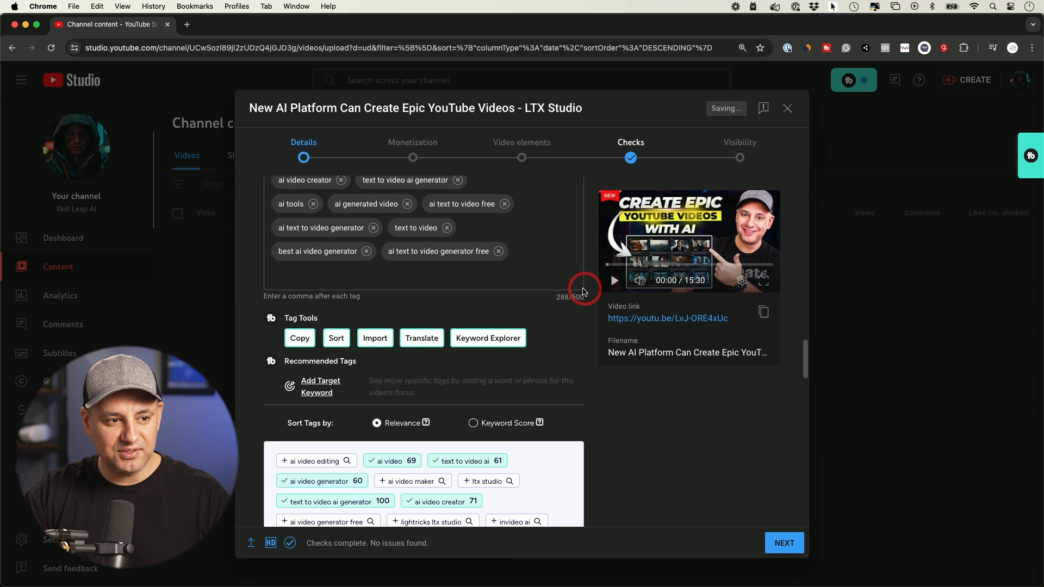
Step: View the license choices without changing the license, and turn off Allow embedding for the video
scroll(565, 302, down, 10)
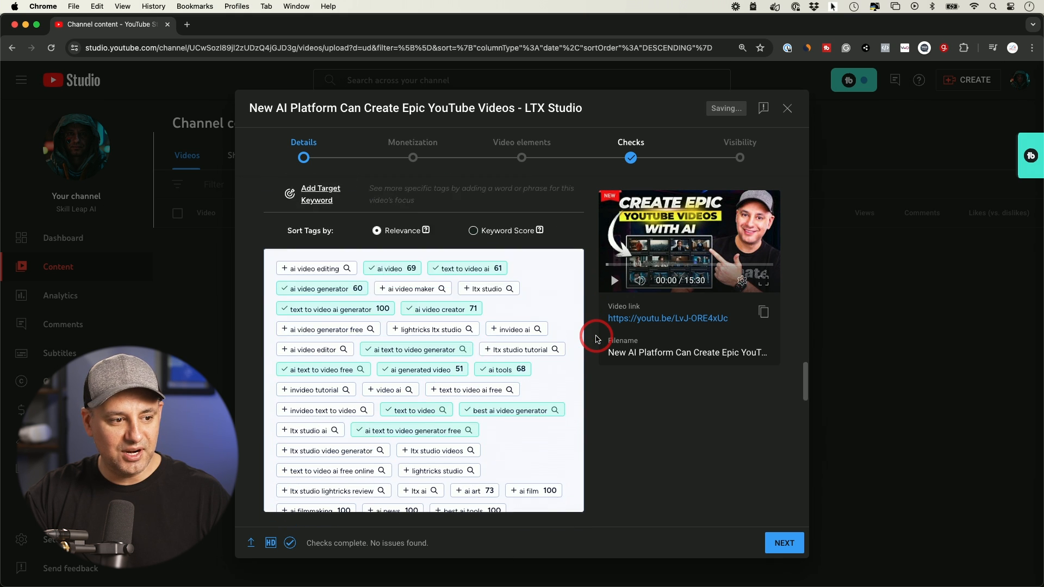
scroll(596, 339, down, 2)
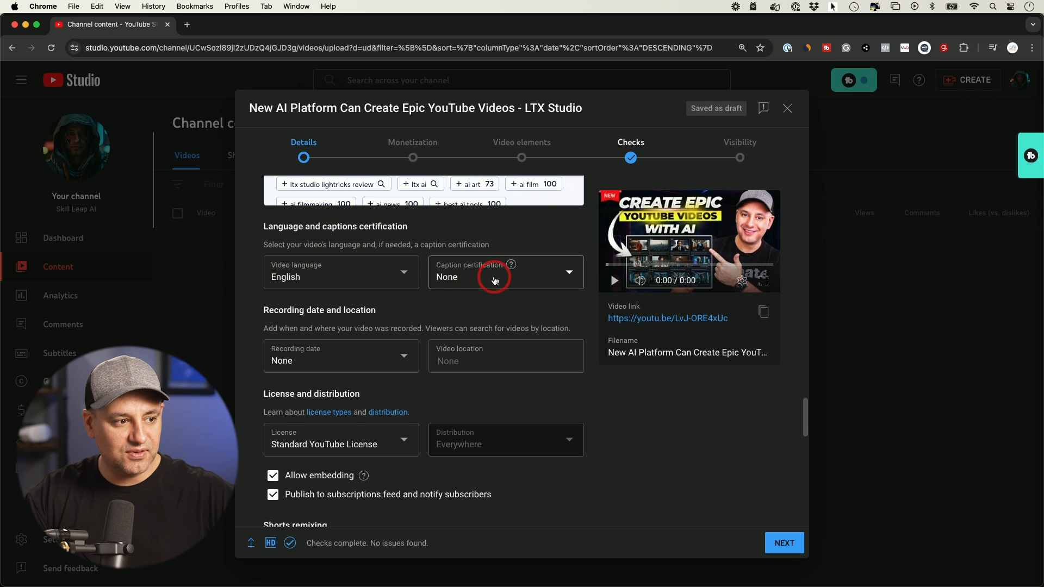
scroll(445, 303, down, 1)
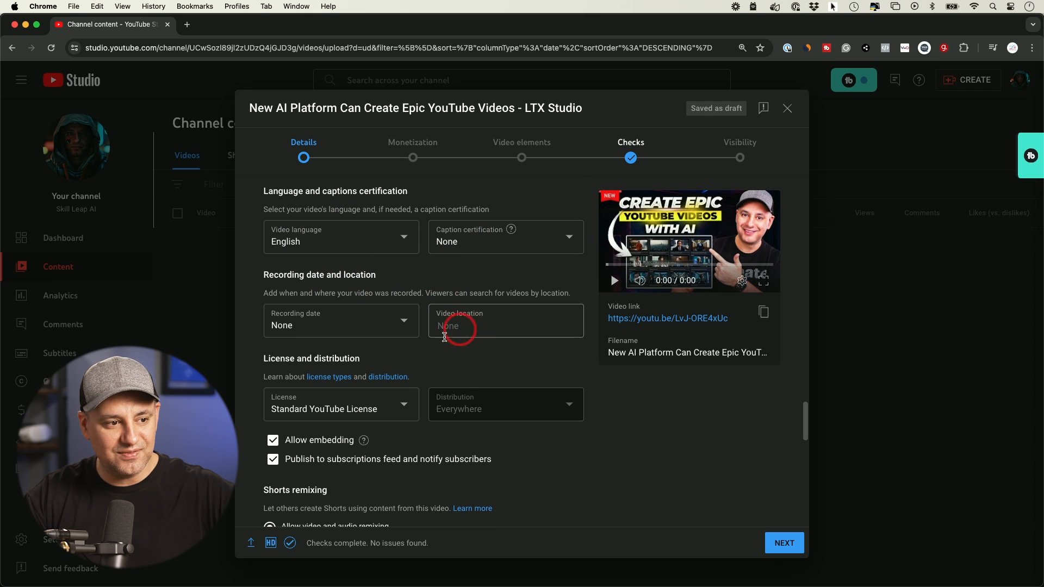
scroll(381, 331, down, 2)
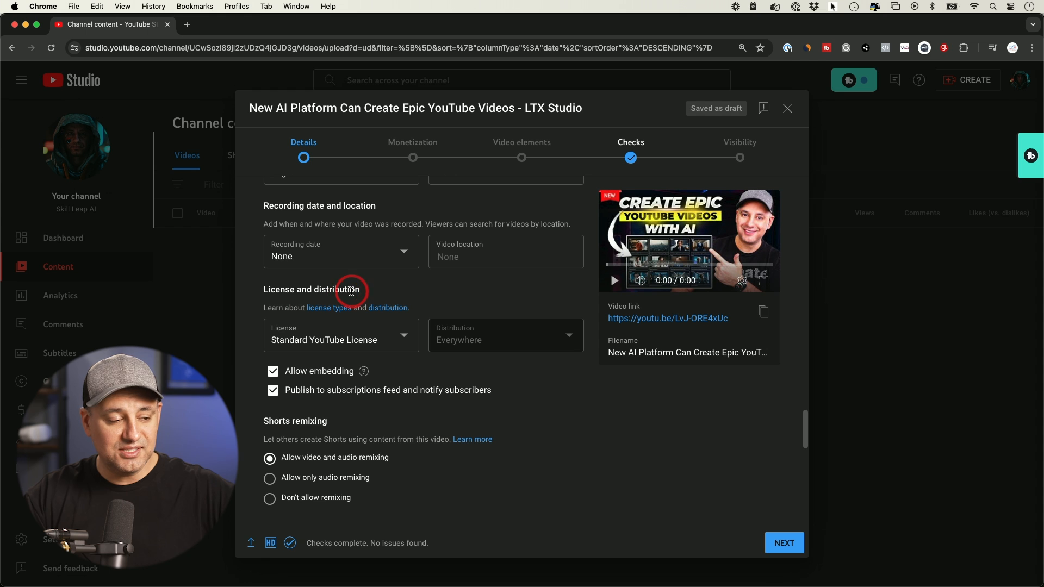
scroll(431, 374, down, 1)
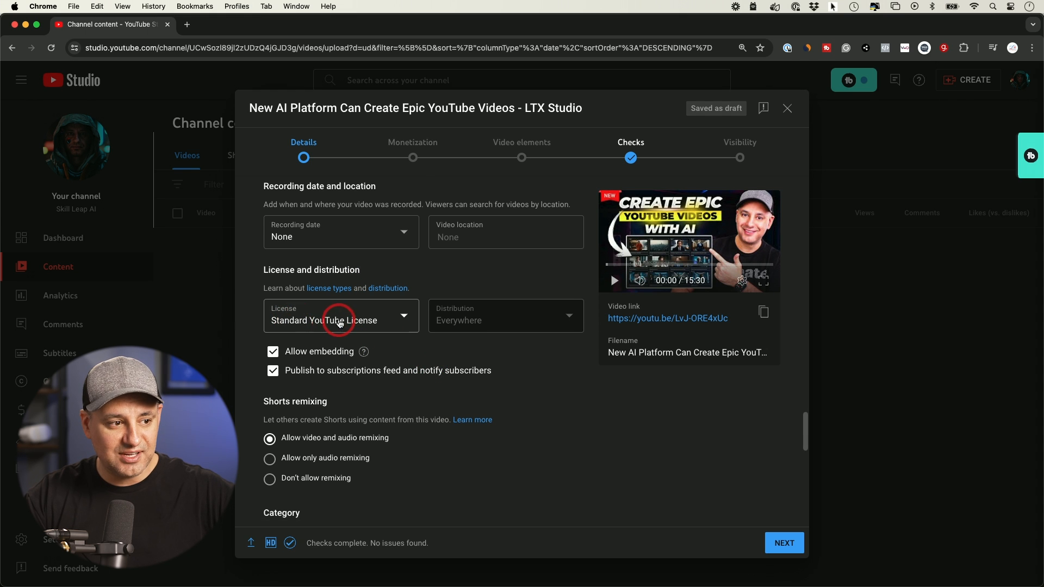
click(363, 321)
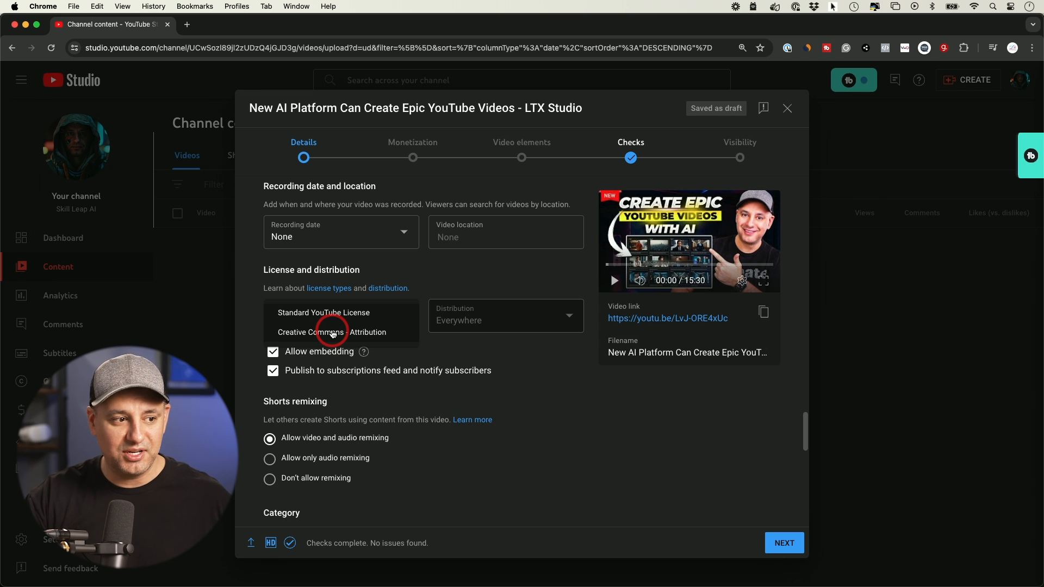
click(240, 299)
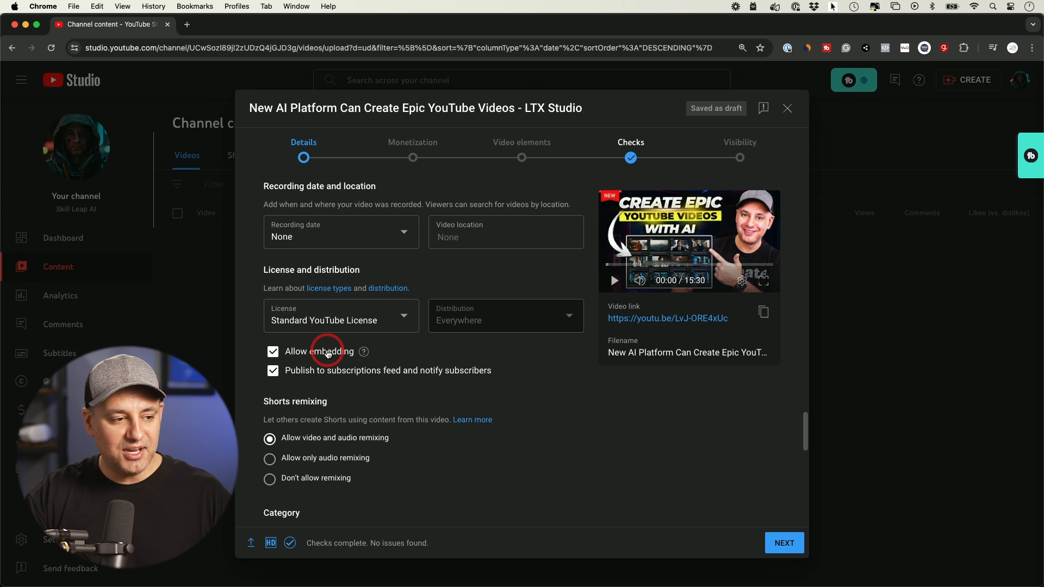
click(273, 351)
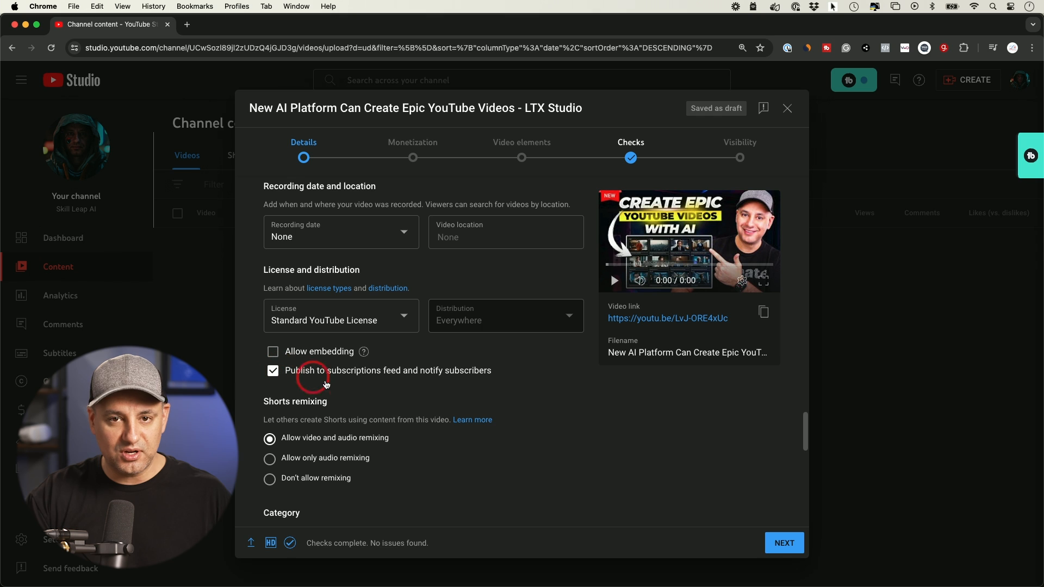
Step: Examine the Shorts remixing options and the list of available video categories, without changing either setting
scroll(346, 389, down, 4)
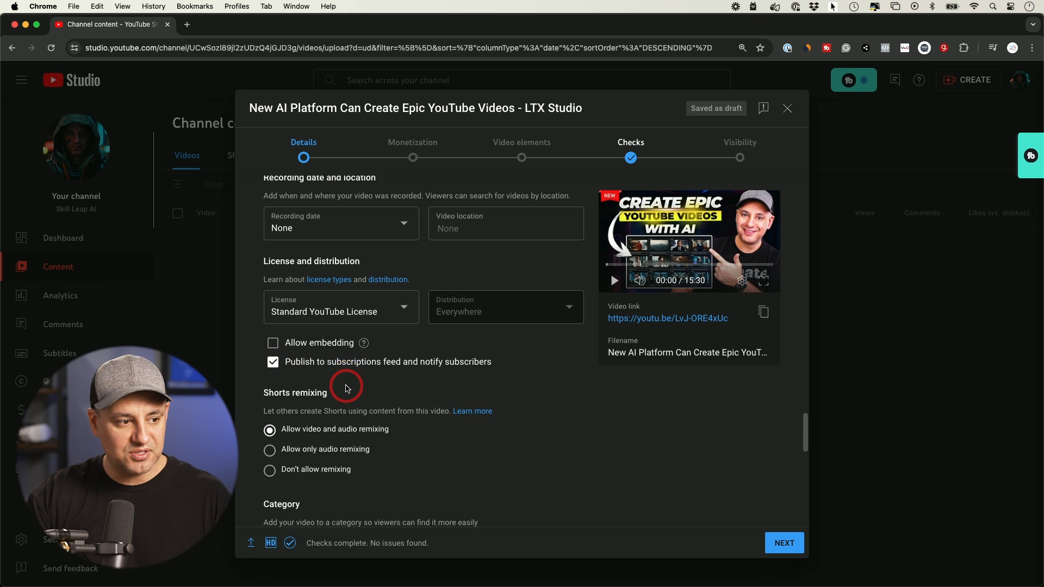
scroll(354, 354, down, 1)
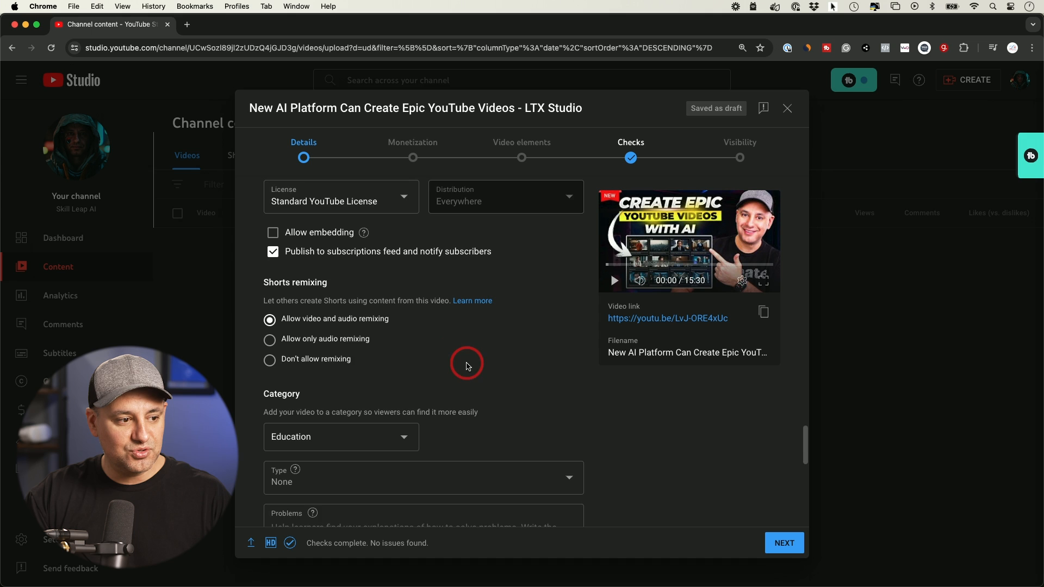
scroll(466, 361, down, 2)
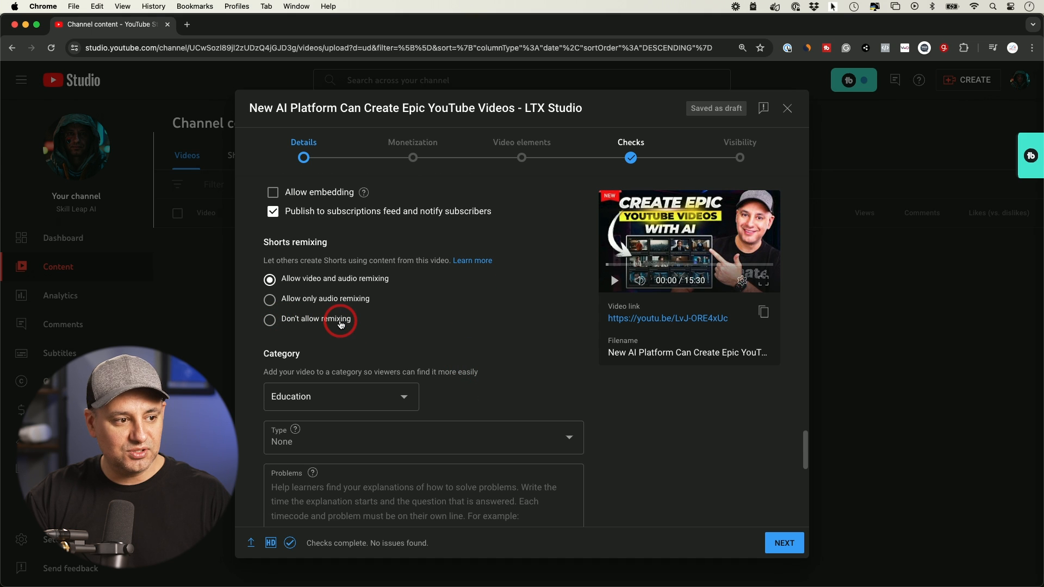
scroll(527, 368, down, 3)
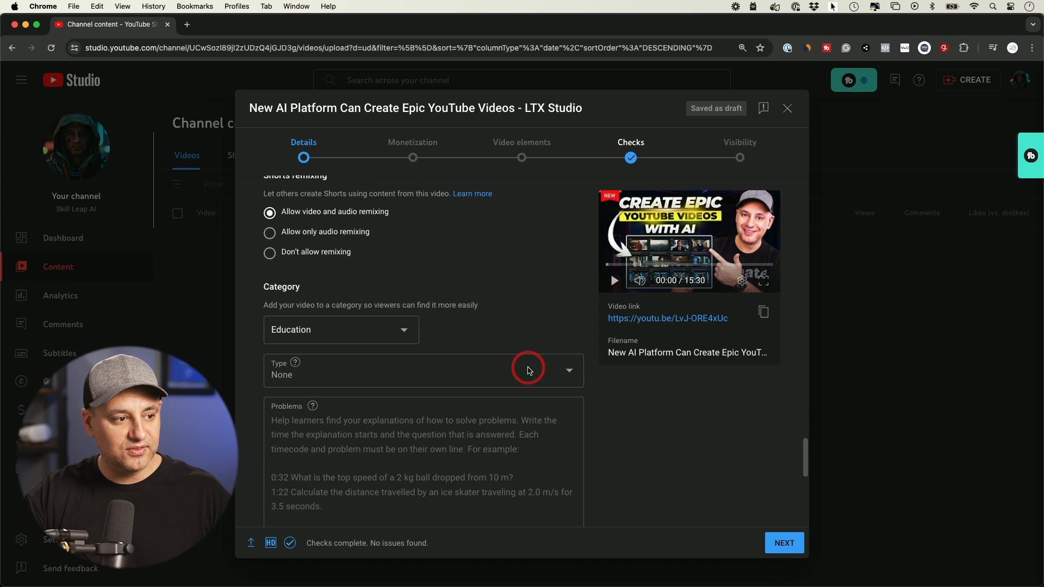
click(334, 330)
click(477, 319)
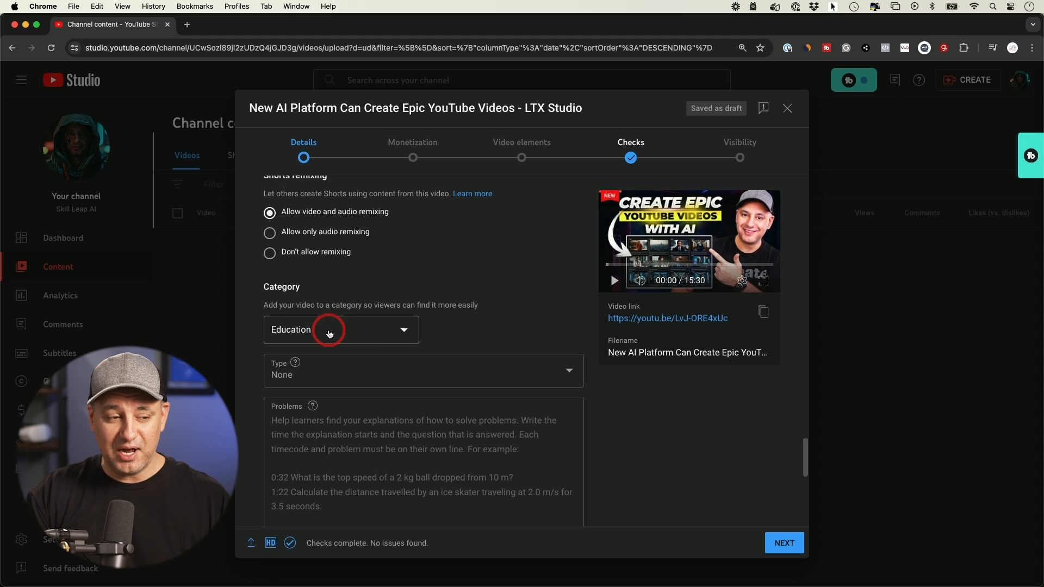
scroll(450, 346, down, 3)
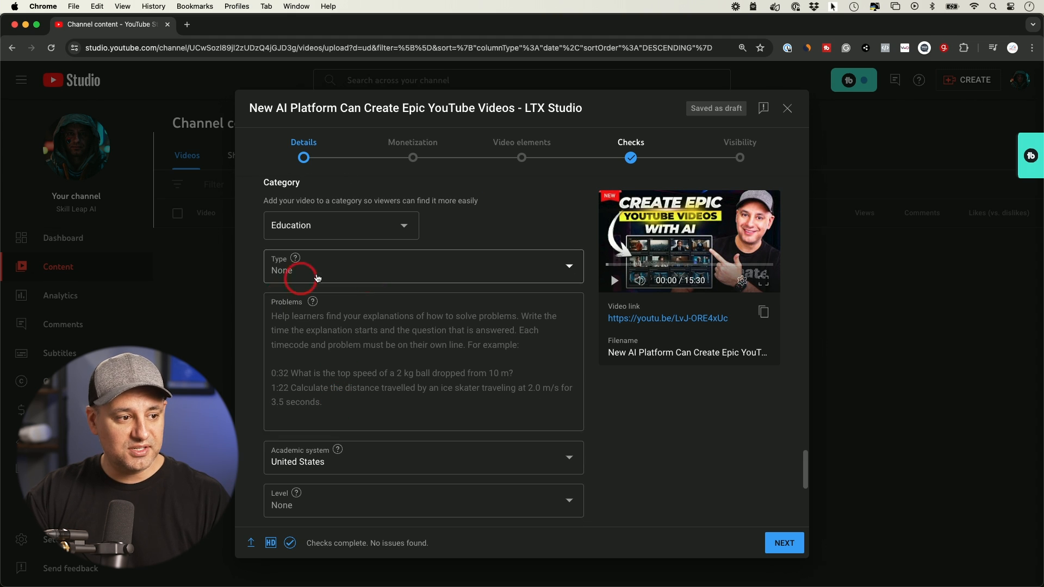
click(299, 229)
click(458, 244)
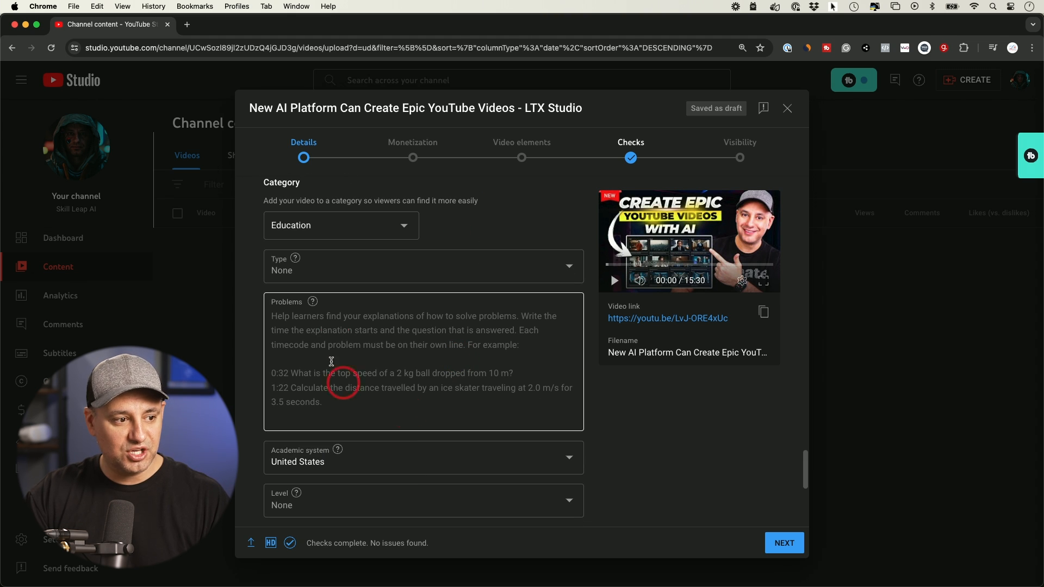
Step: Review the academic system, level, comments and ratings, and fundraiser settings at the end of the video details
scroll(362, 397, down, 5)
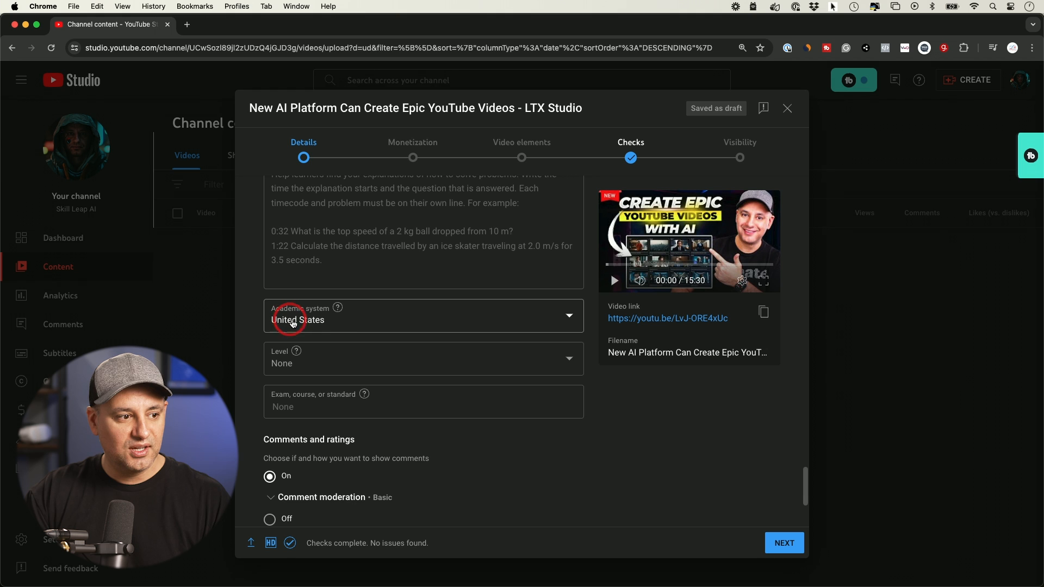
scroll(327, 313, down, 1)
scroll(380, 337, down, 4)
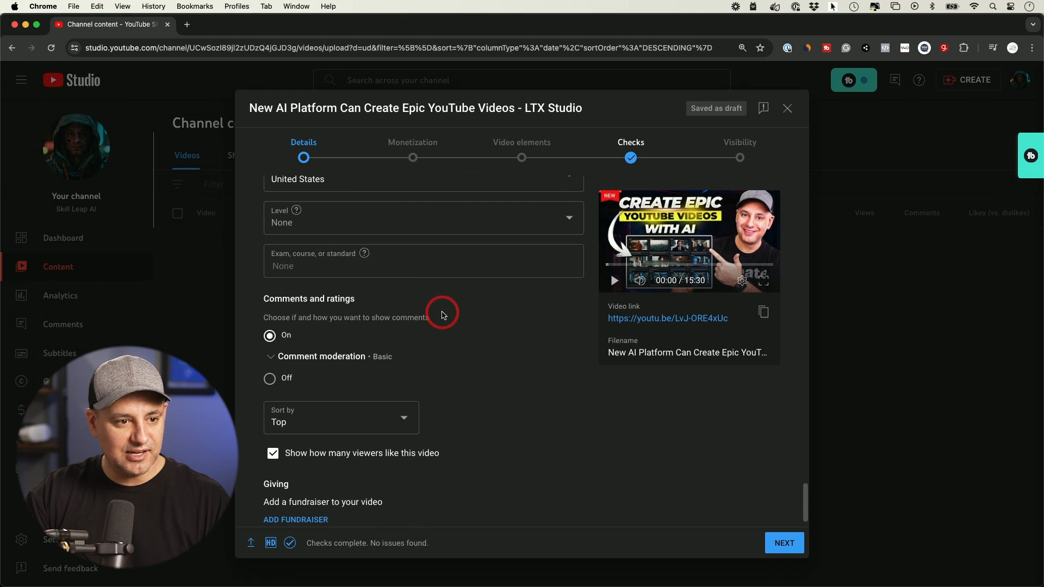
scroll(485, 325, down, 1)
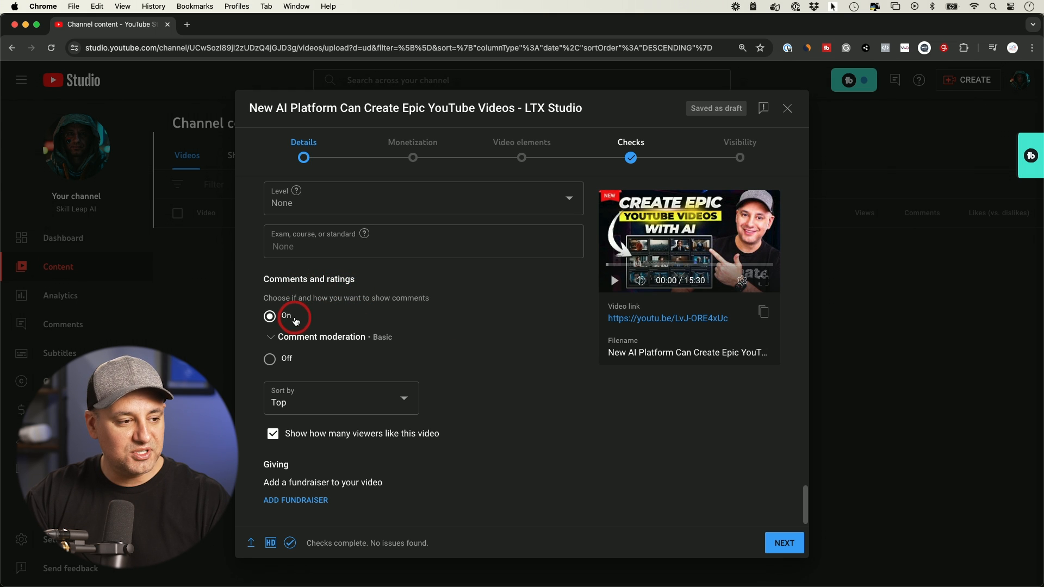
scroll(489, 345, down, 1)
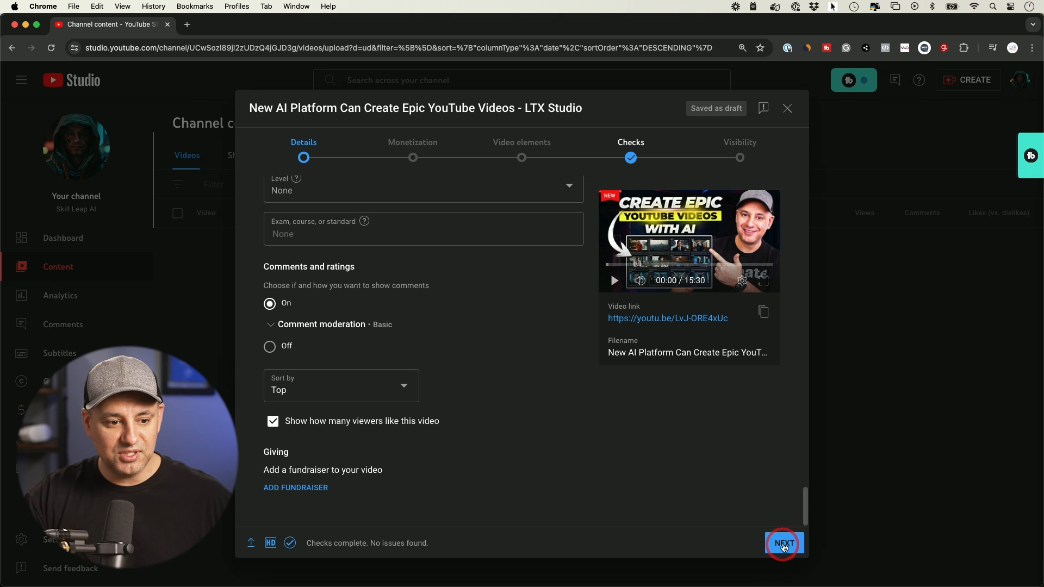
Step: Proceed to the monetization settings and turn ads on for the video
click(785, 544)
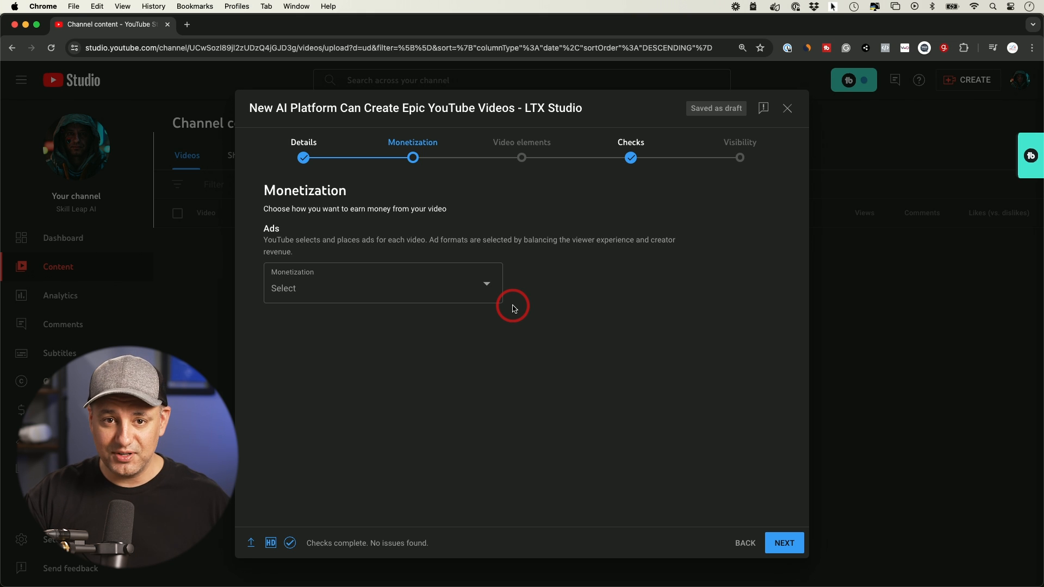
click(346, 285)
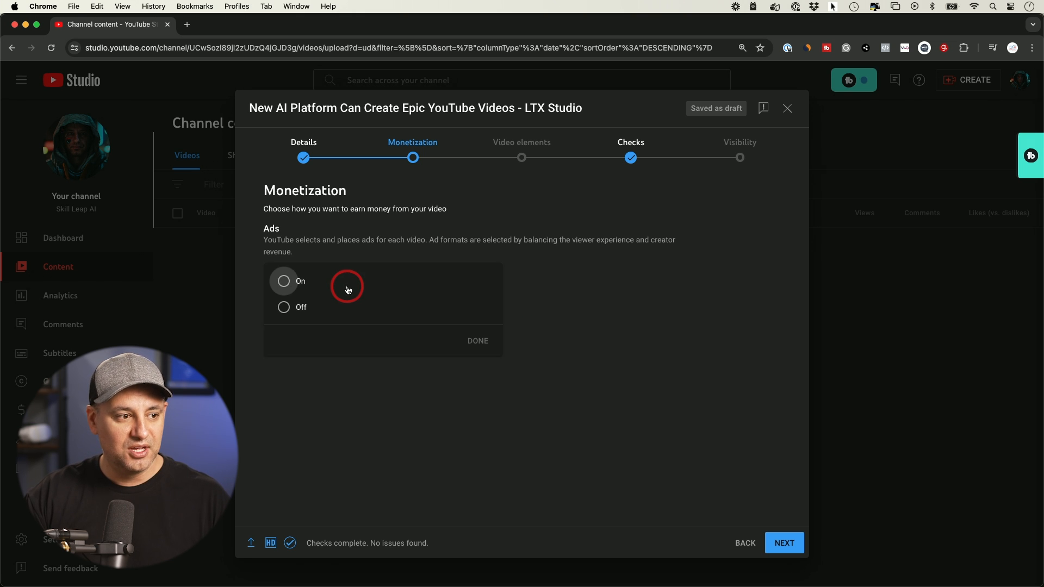
click(289, 282)
click(478, 341)
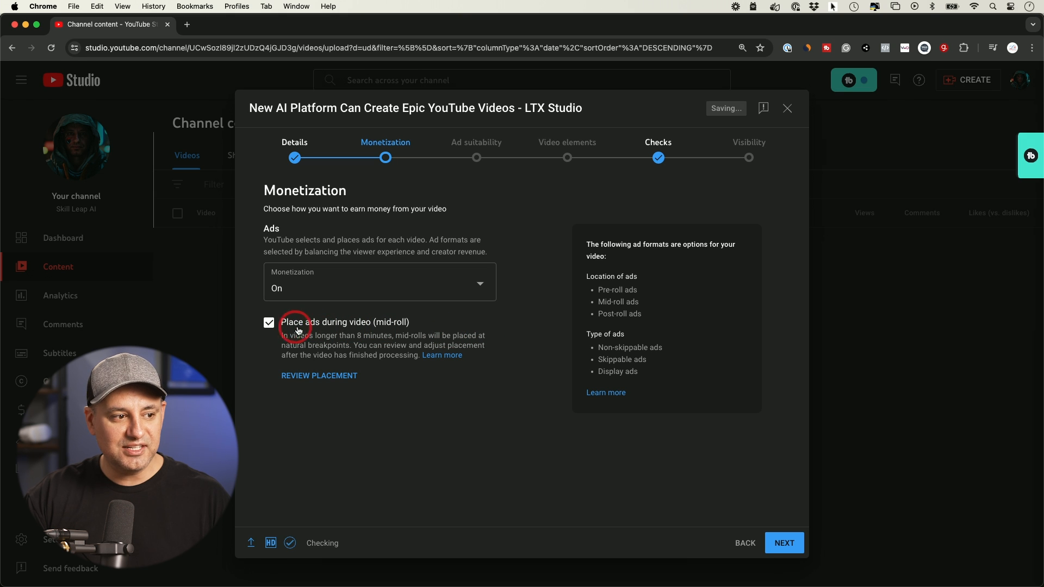
Step: Place a mid-roll ad break at about 08:08 in the video, preview a later moment, and keep the placement
click(311, 376)
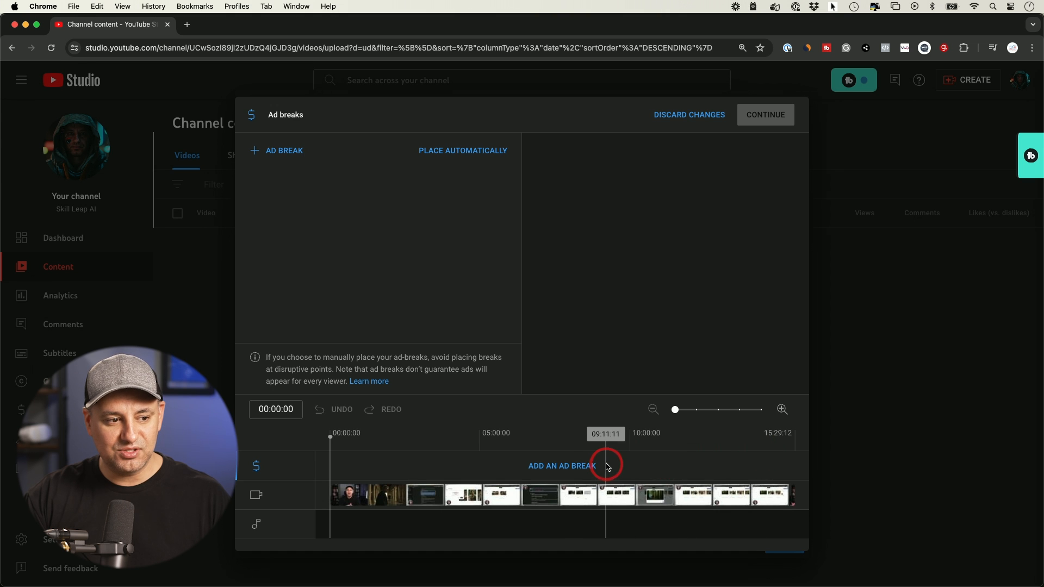
click(574, 448)
click(562, 472)
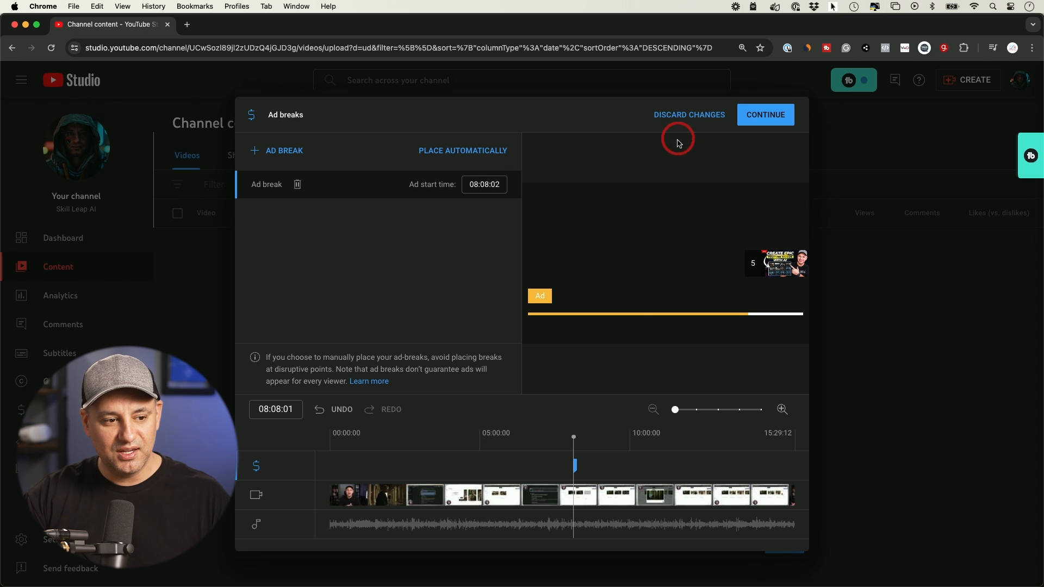
mouse_move(574, 466)
mouse_down()
mouse_move(553, 466)
mouse_move(661, 463)
mouse_up()
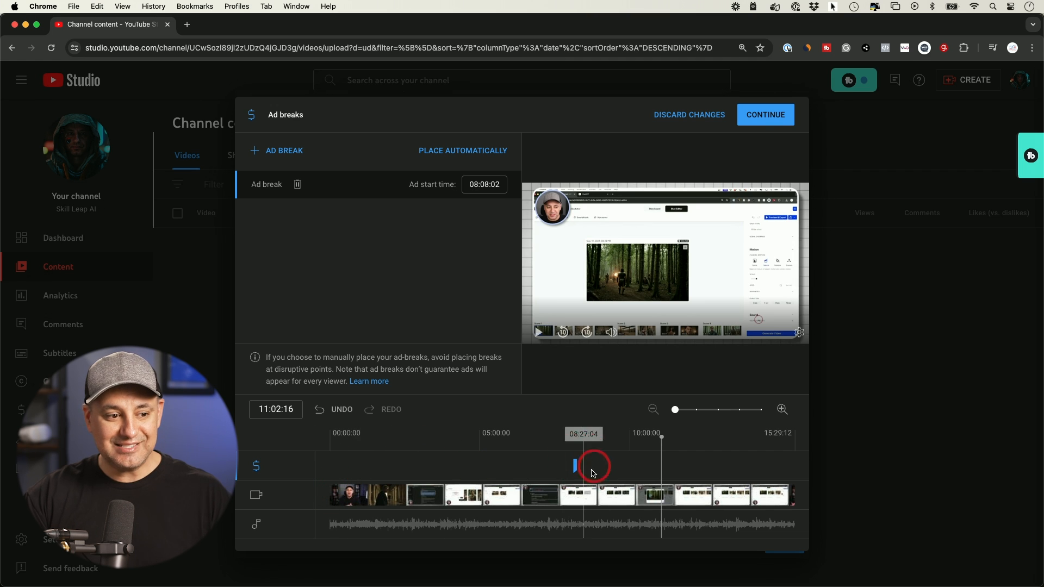
click(761, 116)
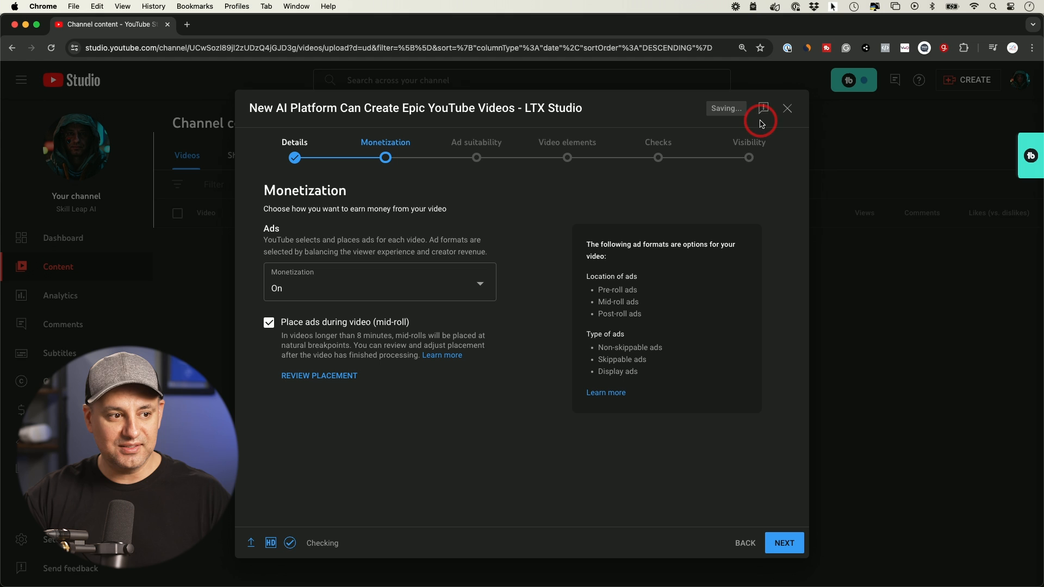
Step: Review the ad suitability categories, declare None of the above, and submit the rating
click(785, 543)
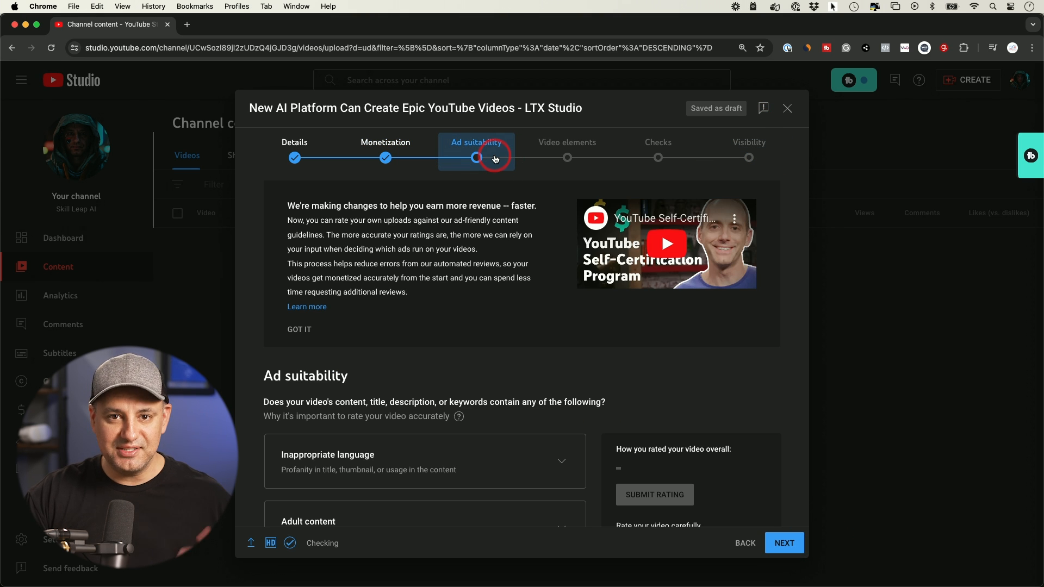
scroll(542, 304, down, 5)
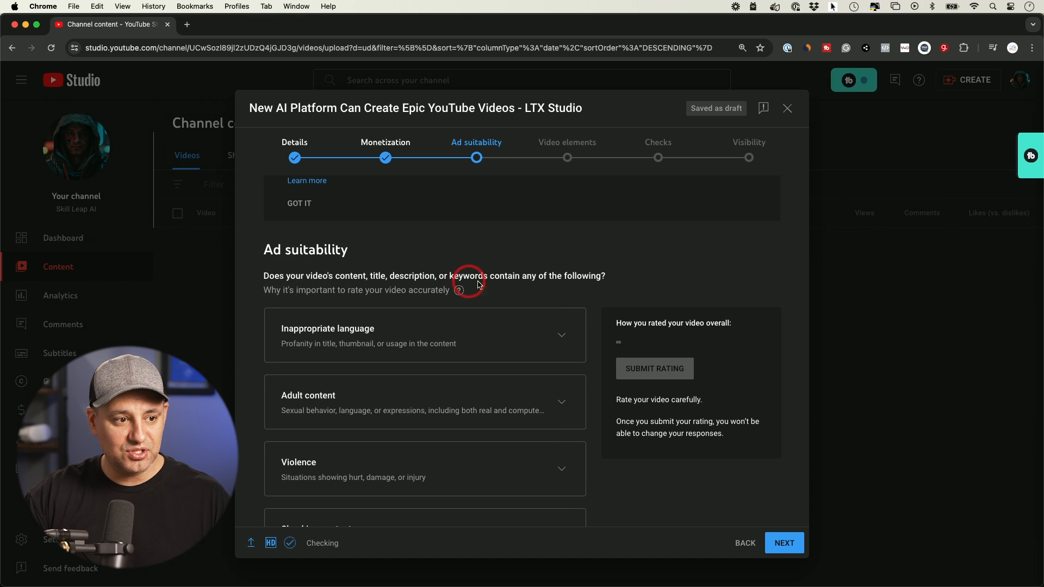
scroll(529, 275, down, 2)
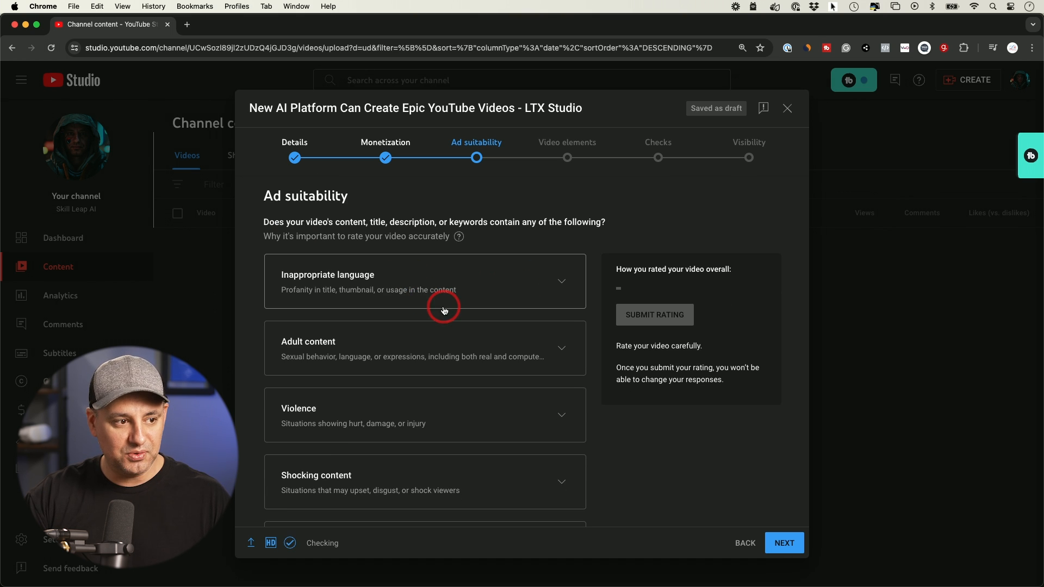
scroll(448, 293, down, 2)
scroll(367, 296, down, 3)
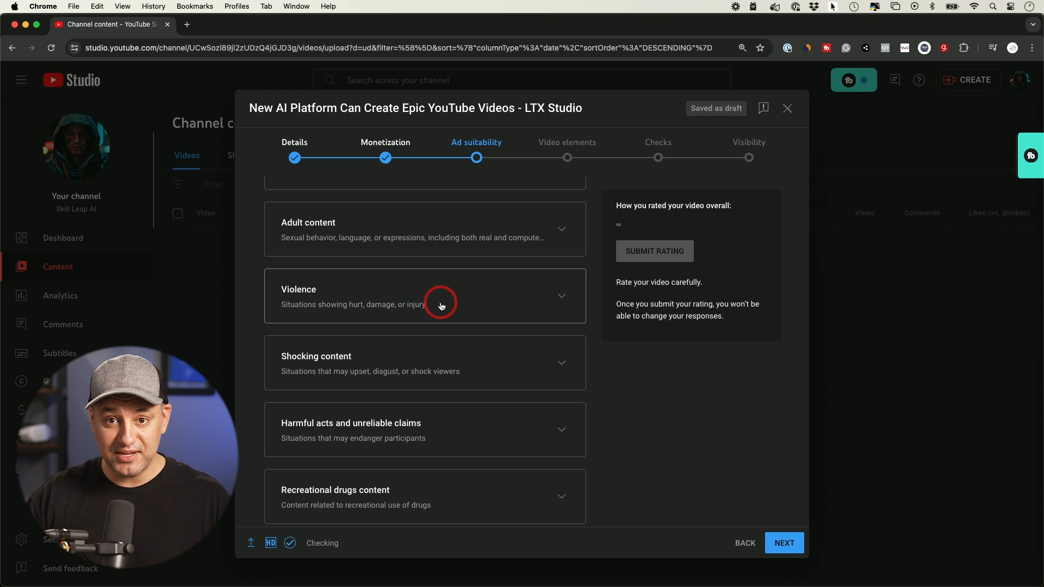
scroll(441, 306, down, 15)
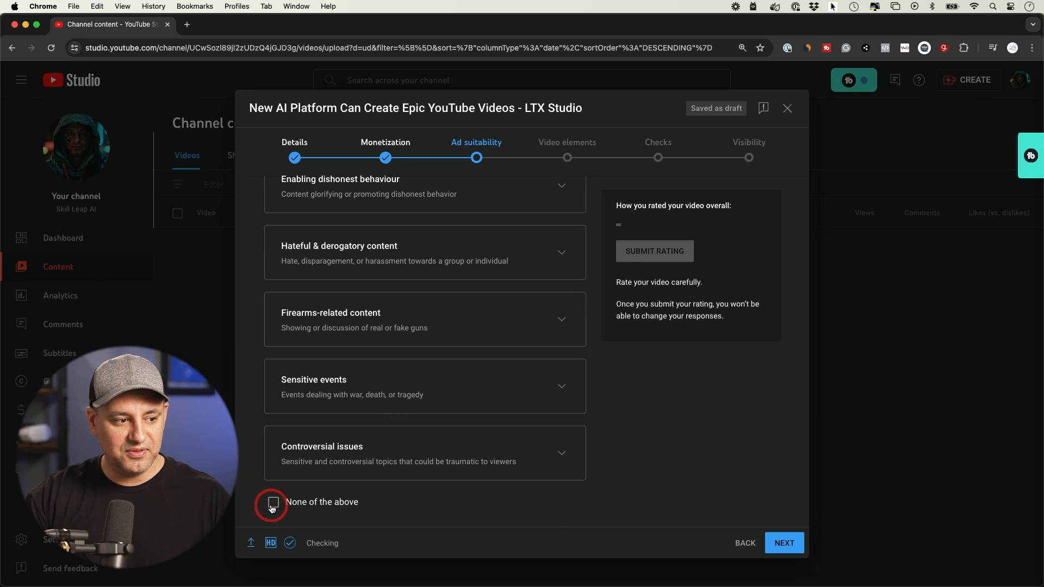
click(272, 508)
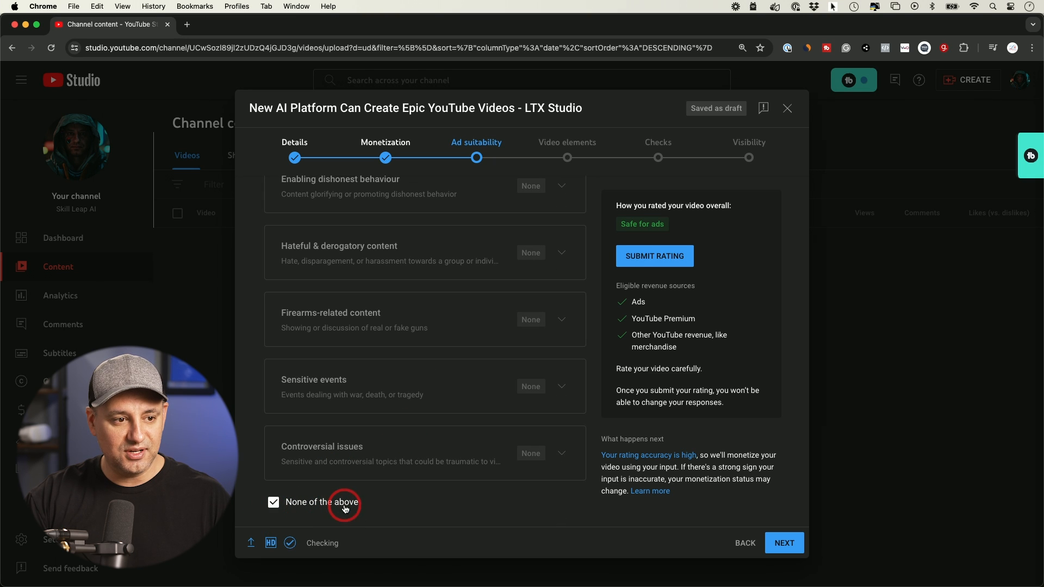
click(640, 259)
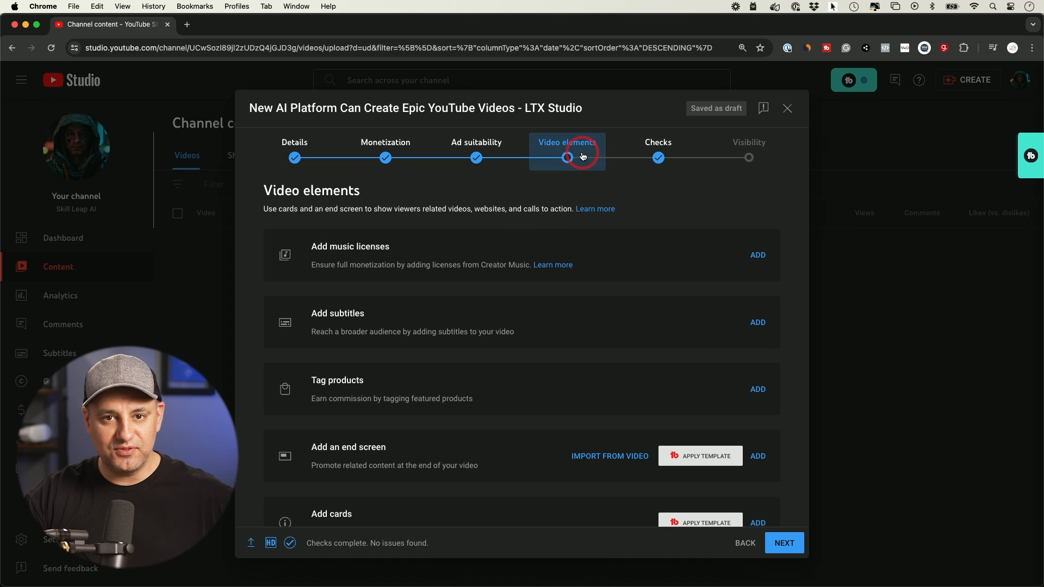
Step: Review the video elements and the methods for adding English subtitles, without adding any captions
scroll(486, 315, down, 2)
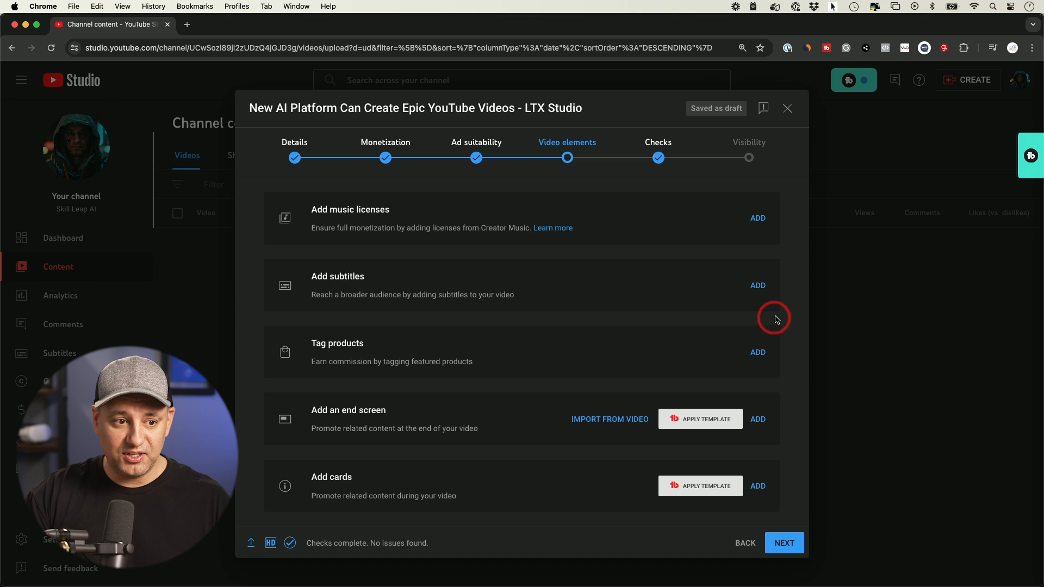
click(759, 287)
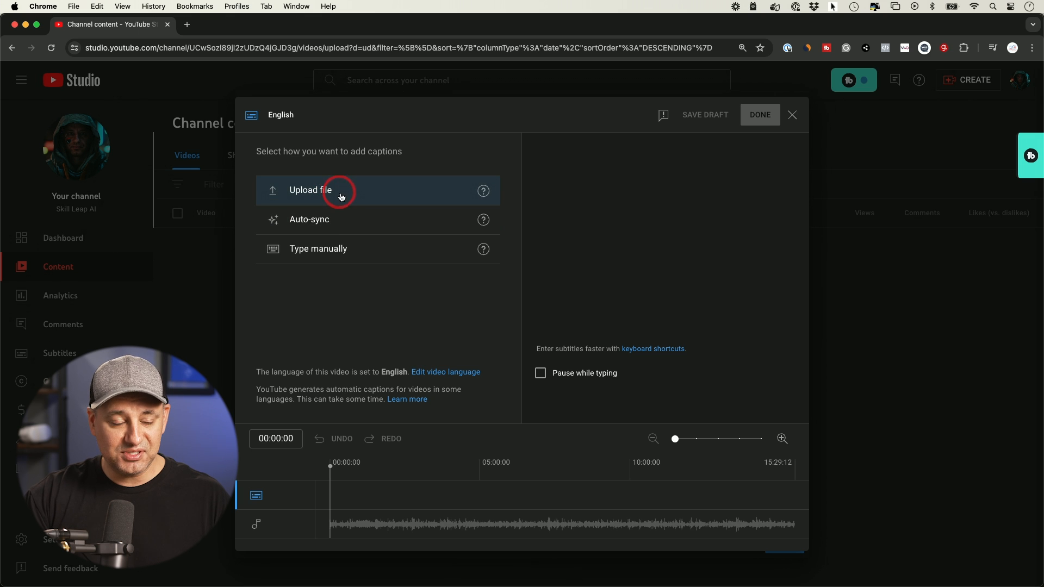
click(794, 116)
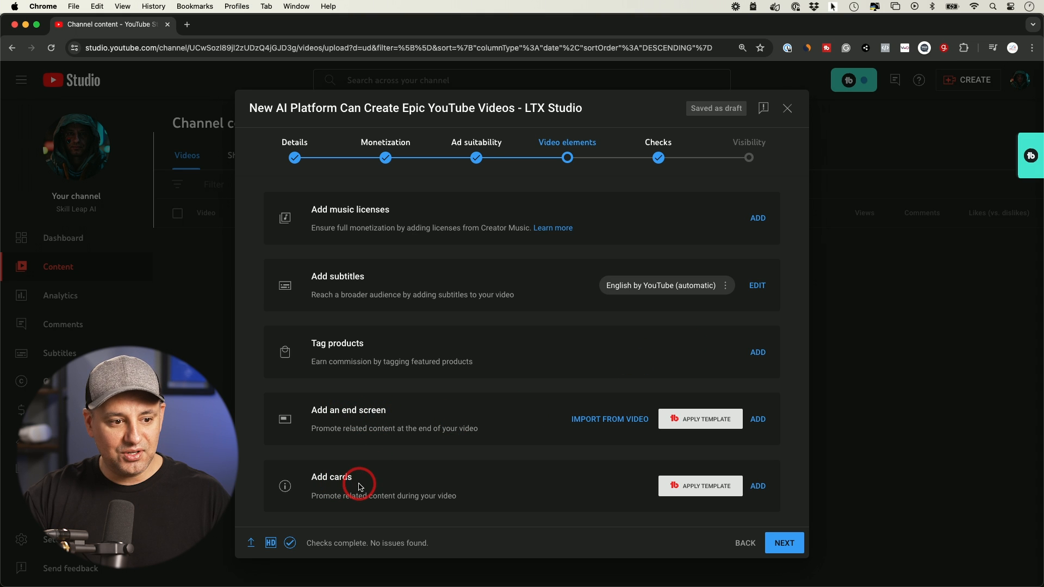
Step: Add an end screen imported from the latest video, and preview its video and subscribe elements and the other available element types
click(759, 420)
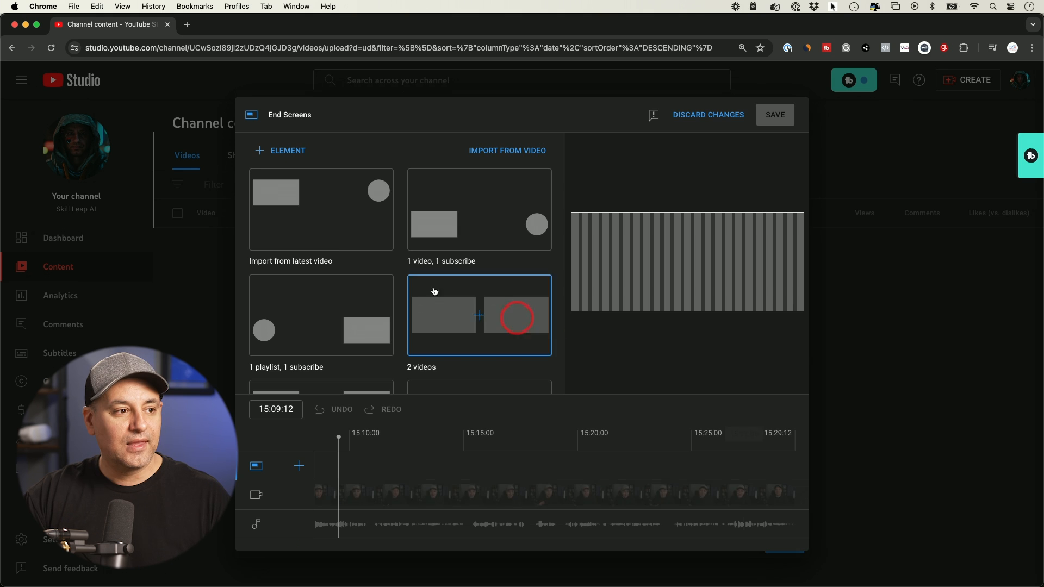
click(341, 229)
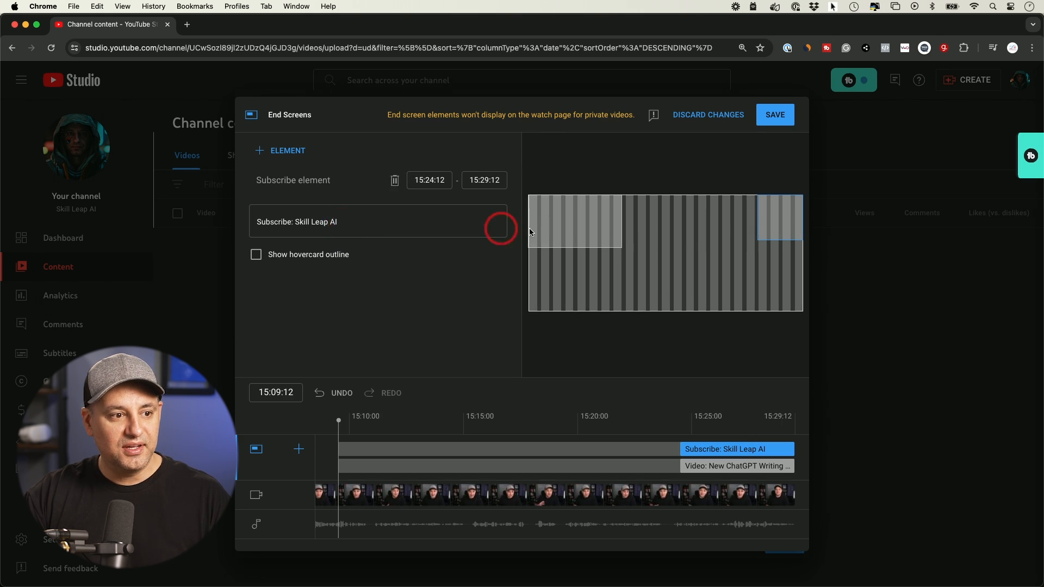
click(567, 230)
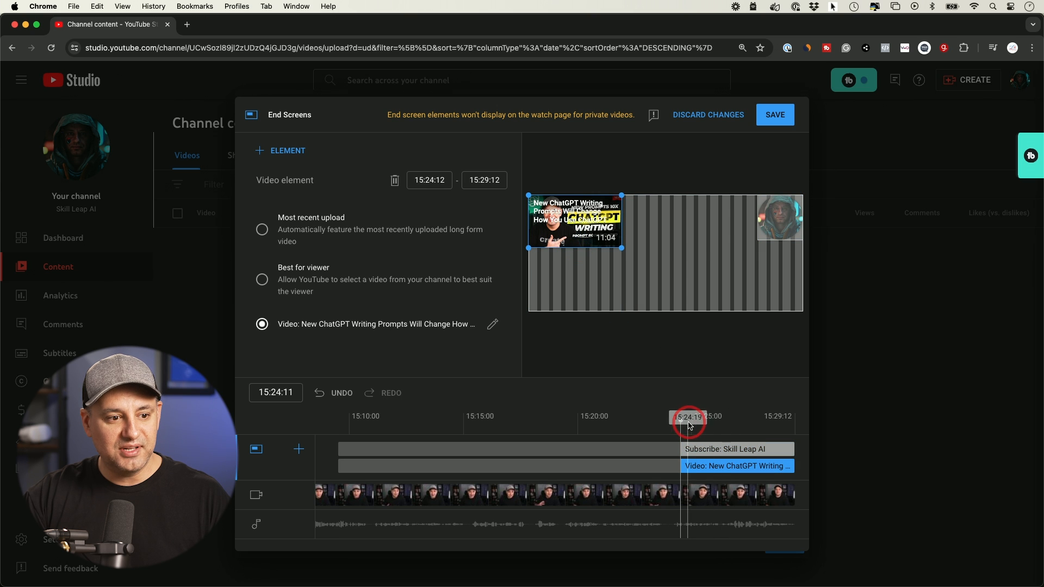
drag(679, 421, 736, 420)
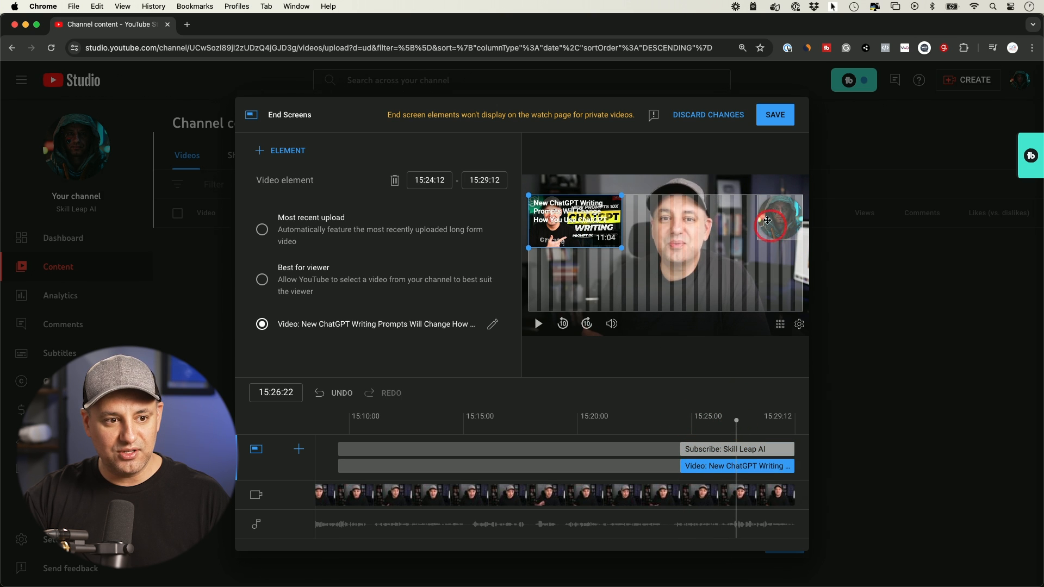
click(777, 219)
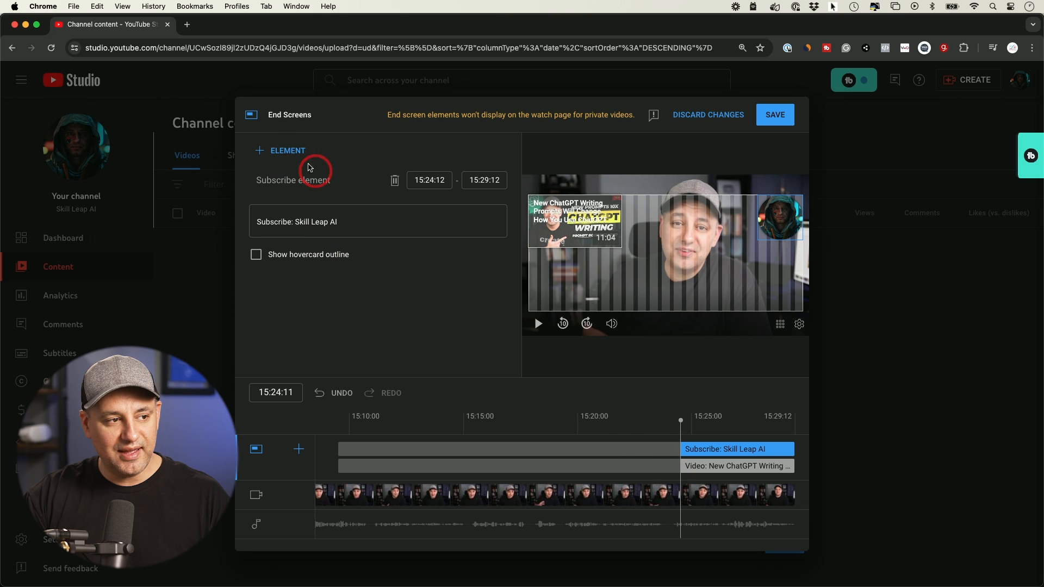
click(284, 148)
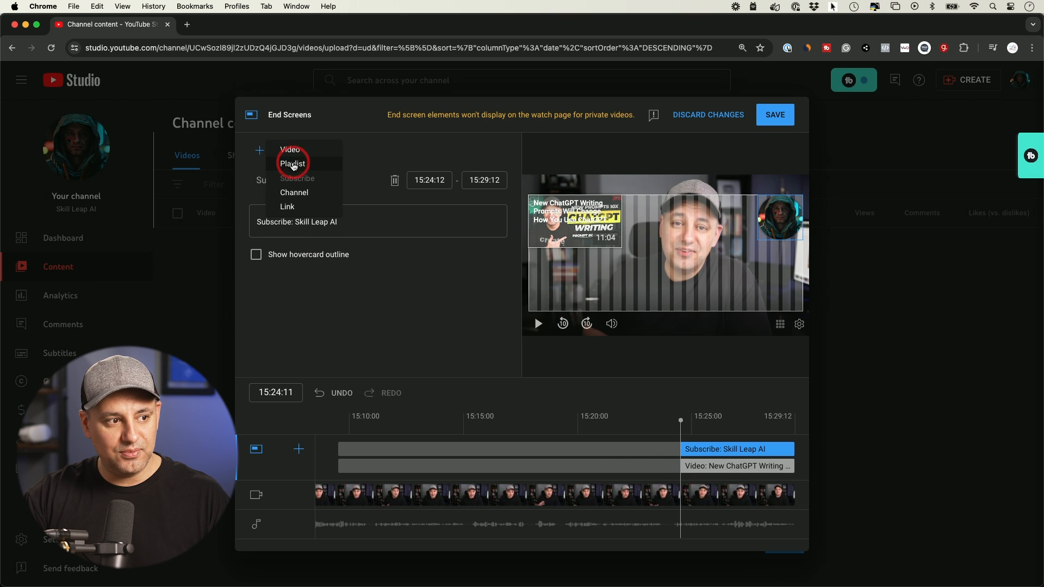
click(407, 274)
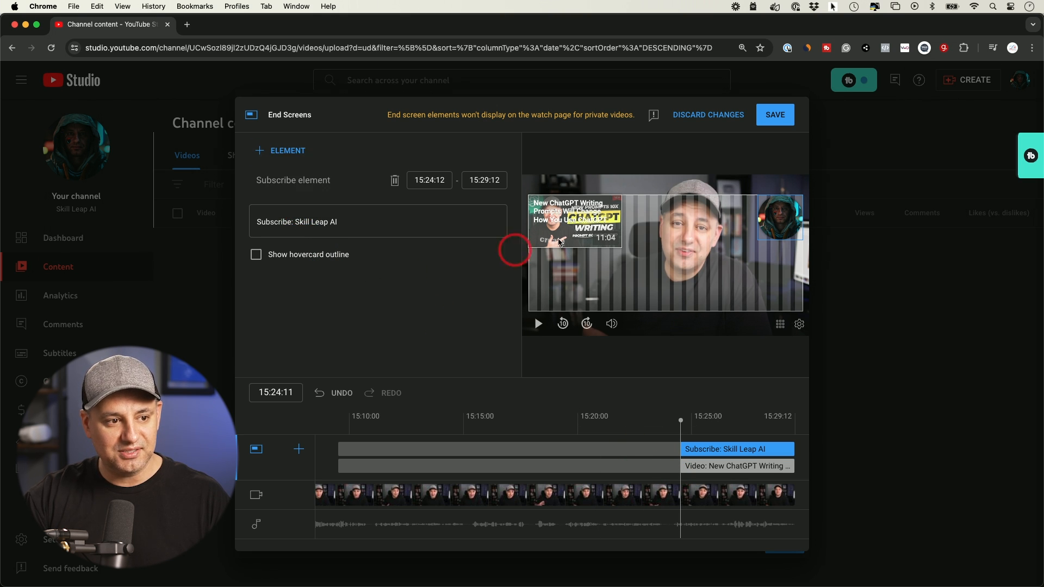
Step: Set the end screen's video element to Most recent upload and save the end screen
click(578, 237)
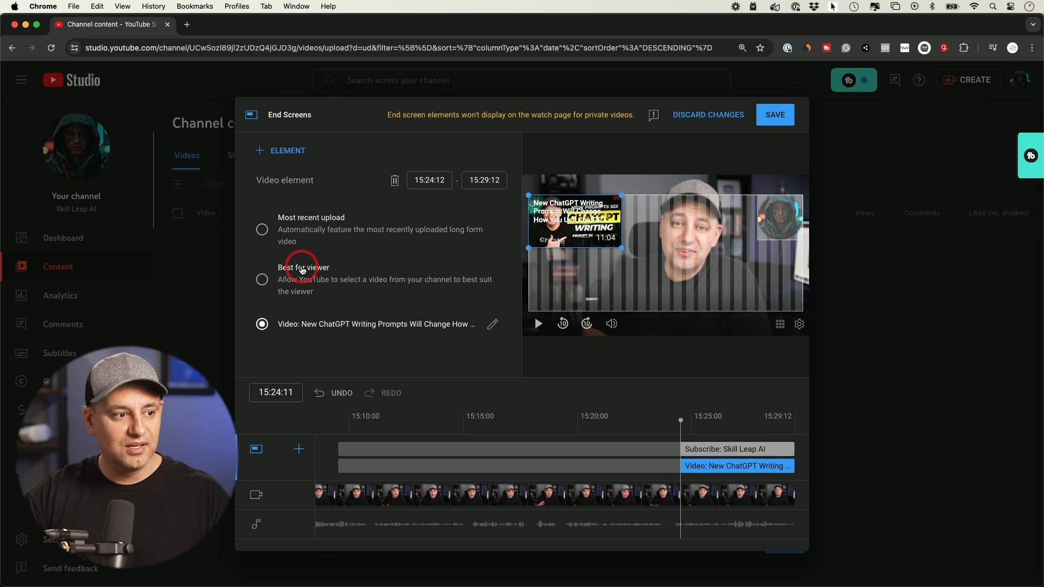
click(262, 229)
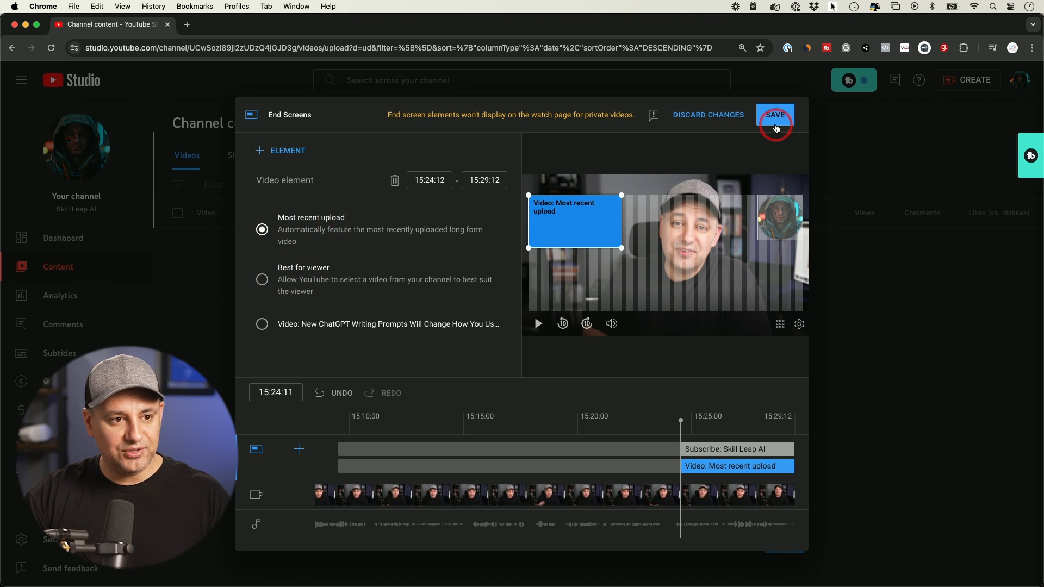
click(776, 123)
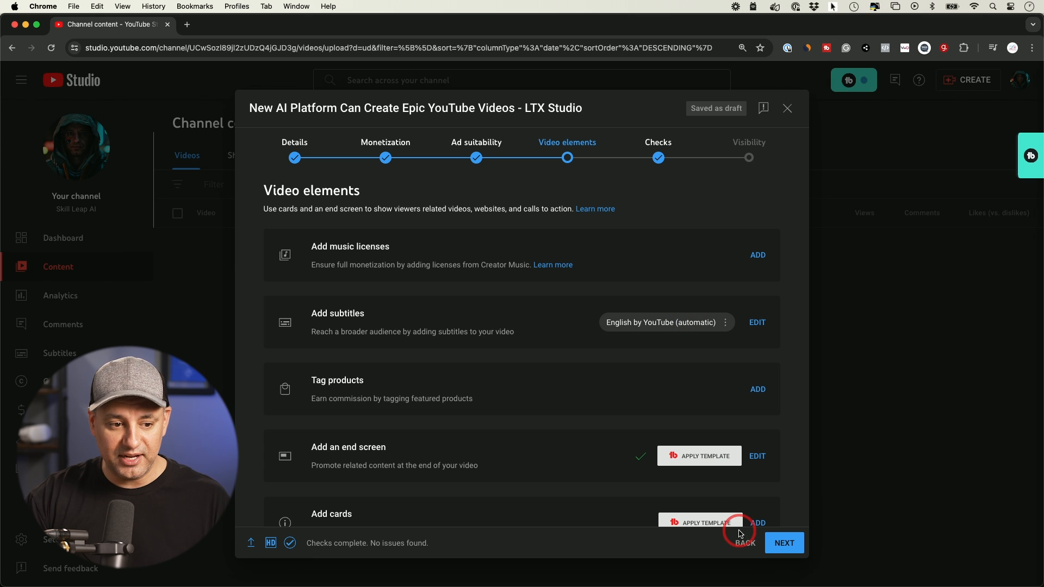
Step: Go past the checks, review the visibility and schedule options, and save the video as Unlisted
click(787, 542)
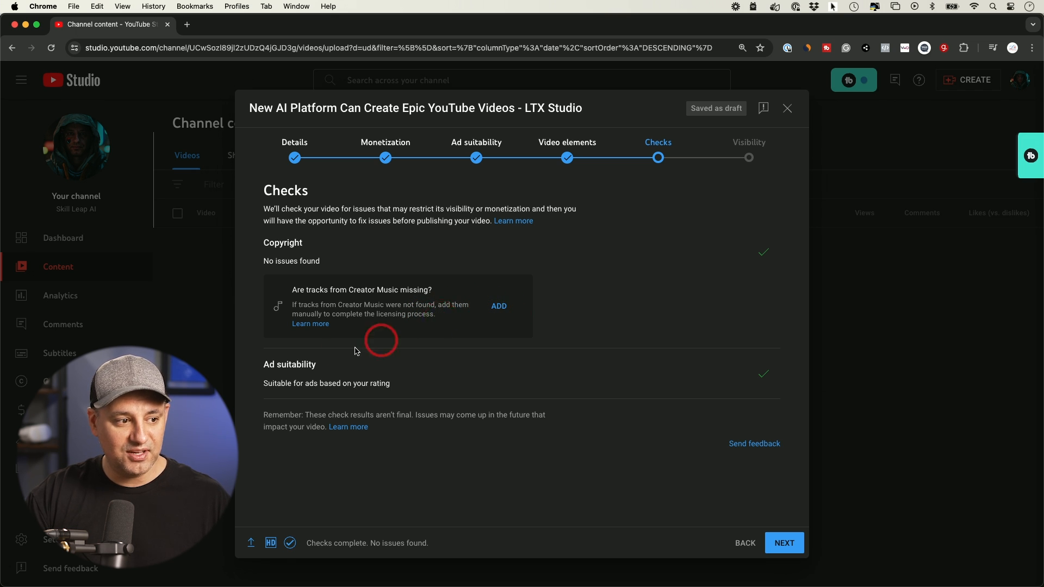
click(788, 544)
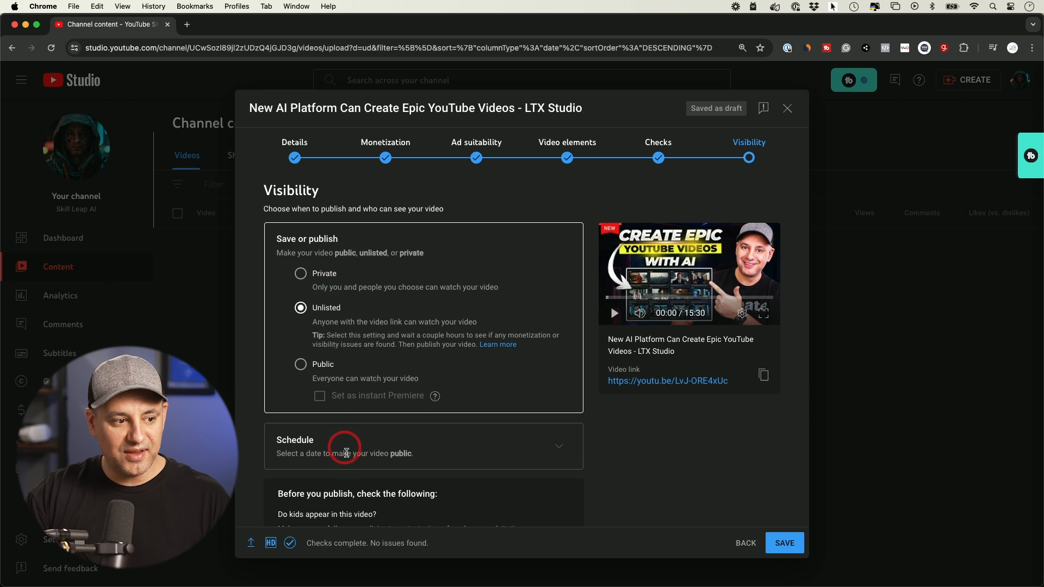
scroll(345, 443, down, 2)
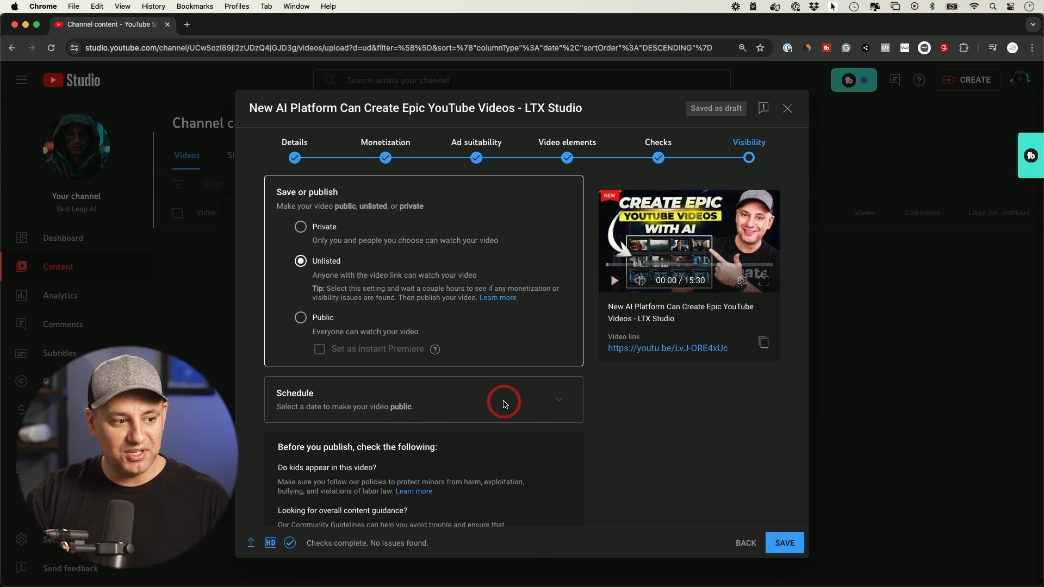
scroll(503, 404, down, 1)
scroll(497, 399, up, 3)
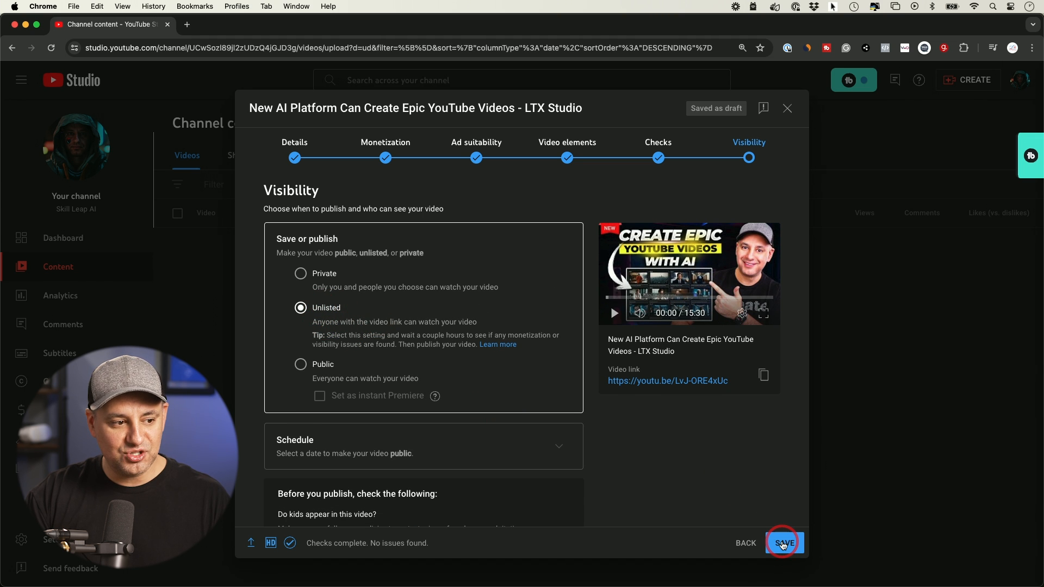
click(783, 544)
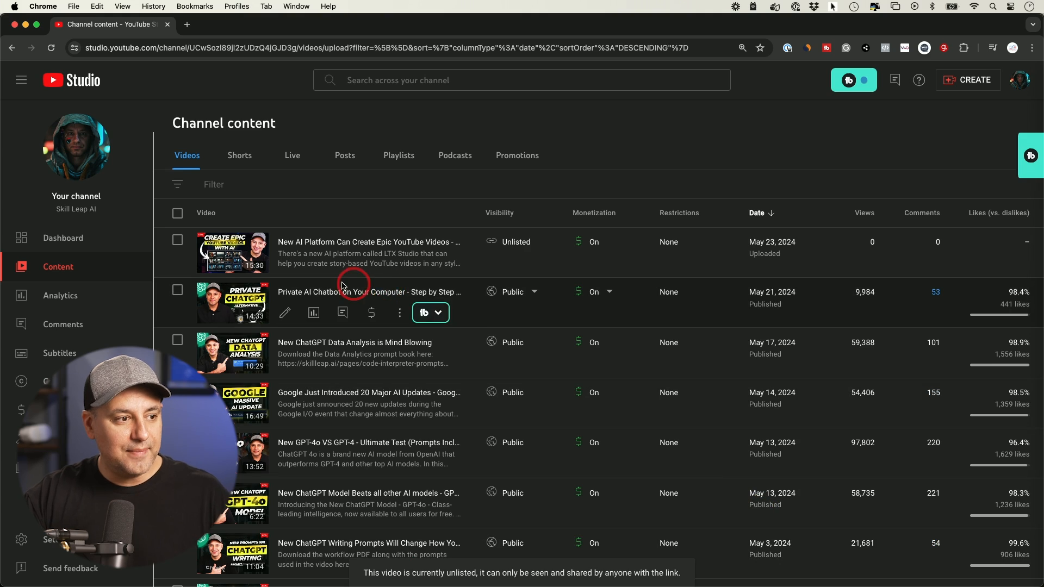
Step: Open the details of the newly uploaded LTX Studio video and review its visibility options and video quality, leaving it Unlisted
mouse_move(515, 244)
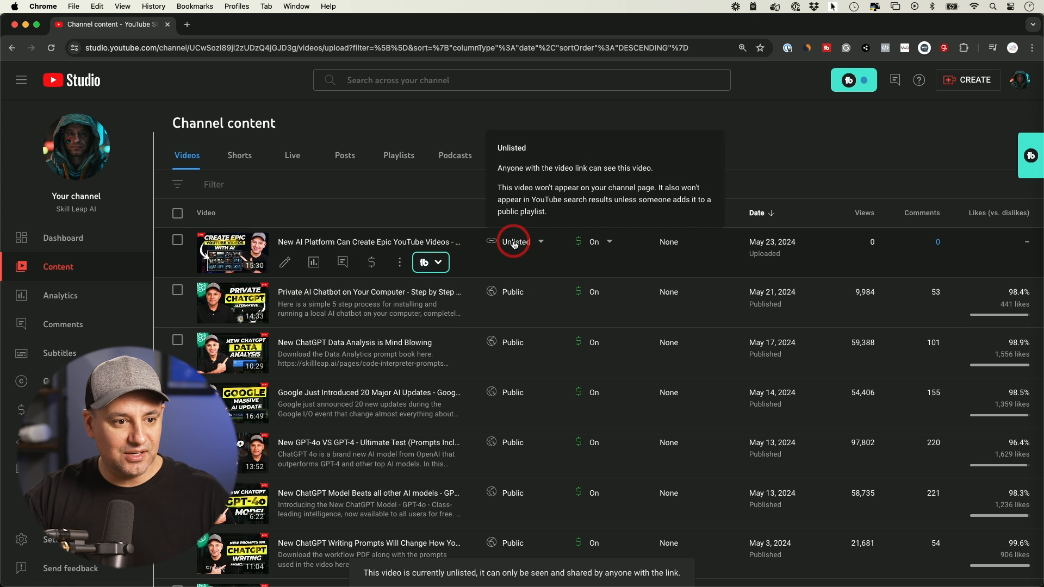
click(235, 253)
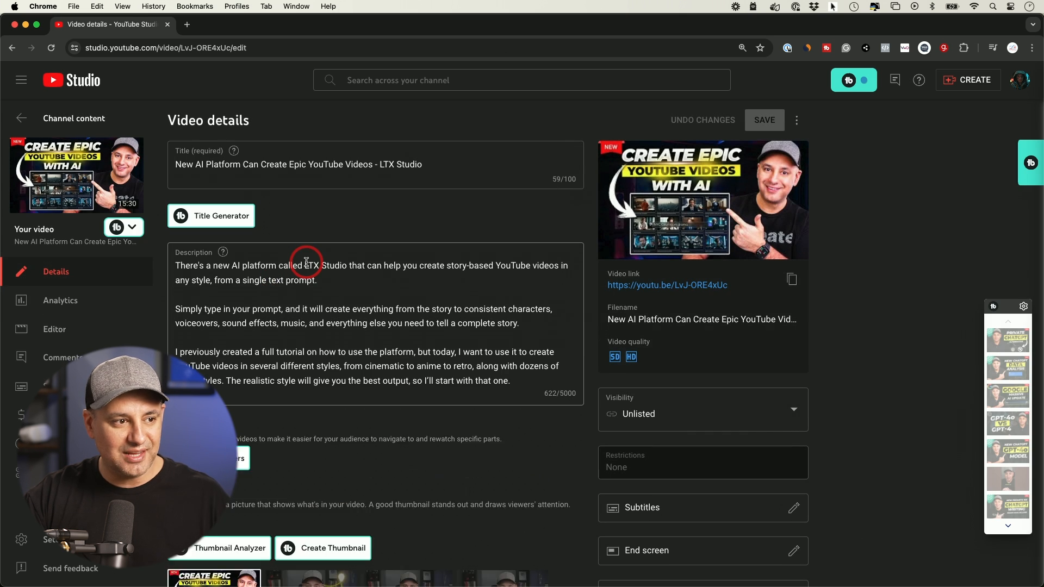
scroll(413, 283, down, 1)
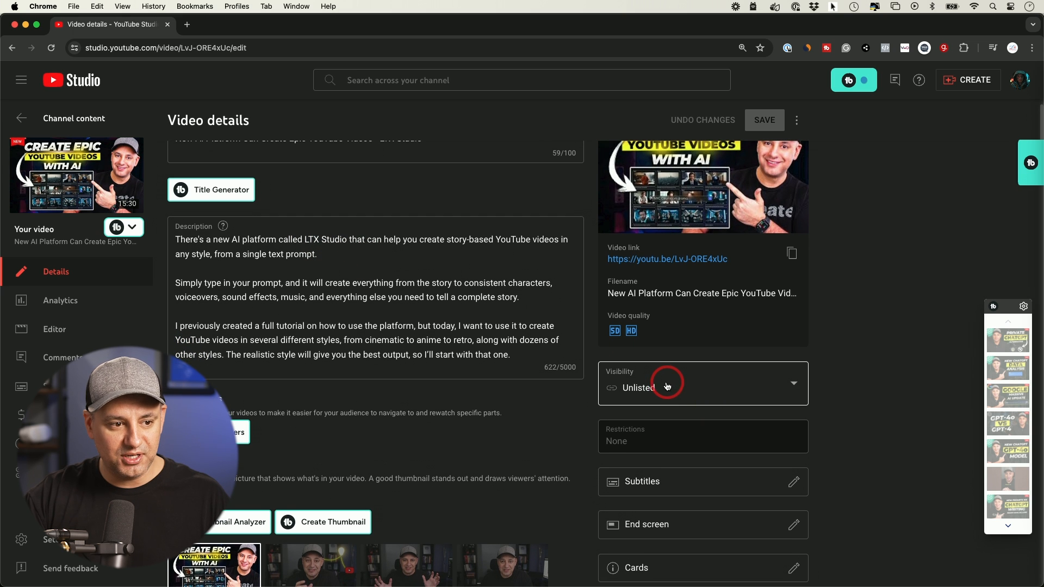
scroll(670, 360, up, 1)
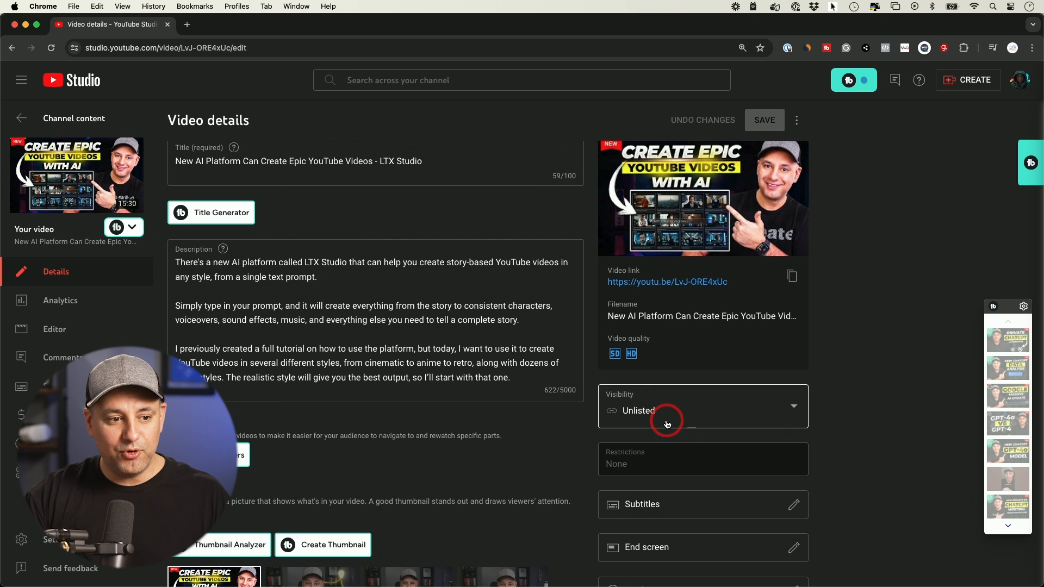
click(669, 422)
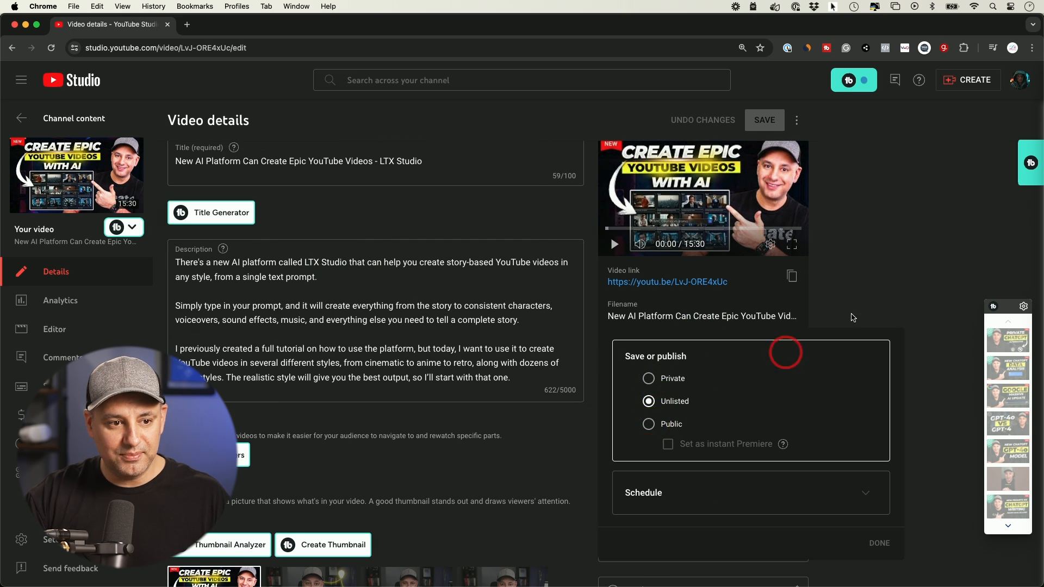
click(902, 287)
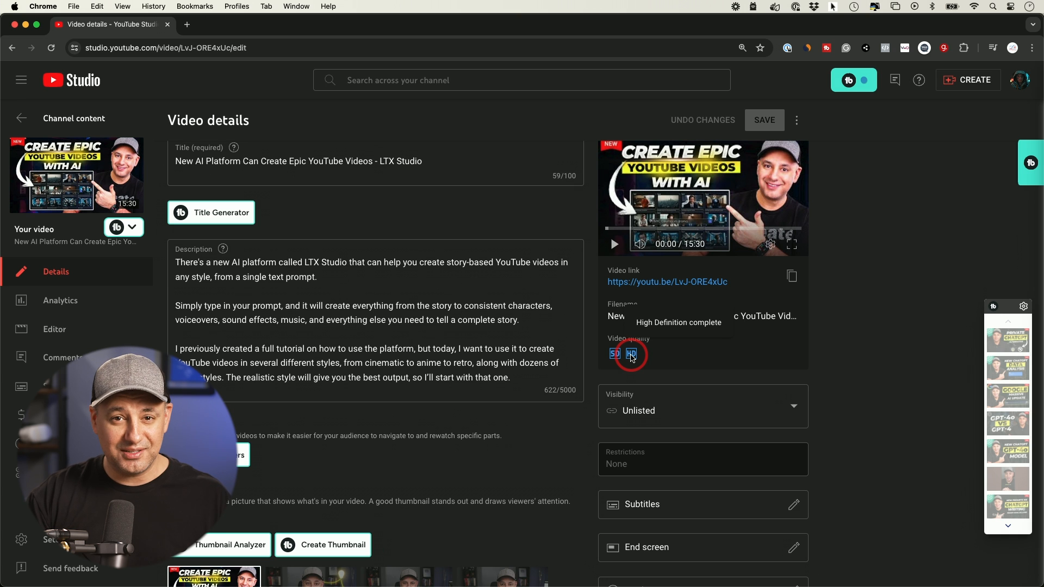
Step: Return to the channel content list and check the LTX Studio video's visibility options from there without changing them
click(21, 118)
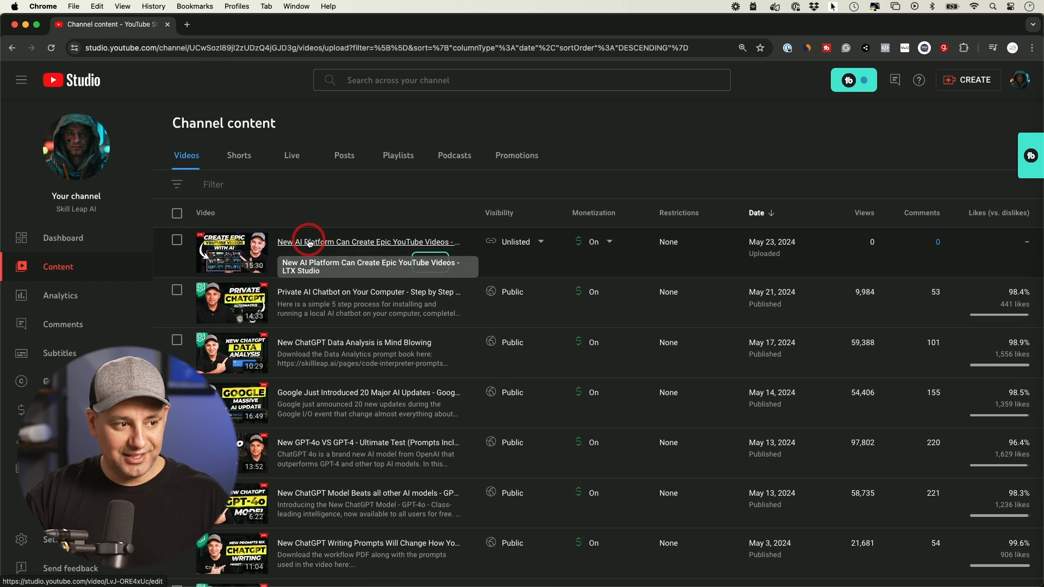
click(520, 241)
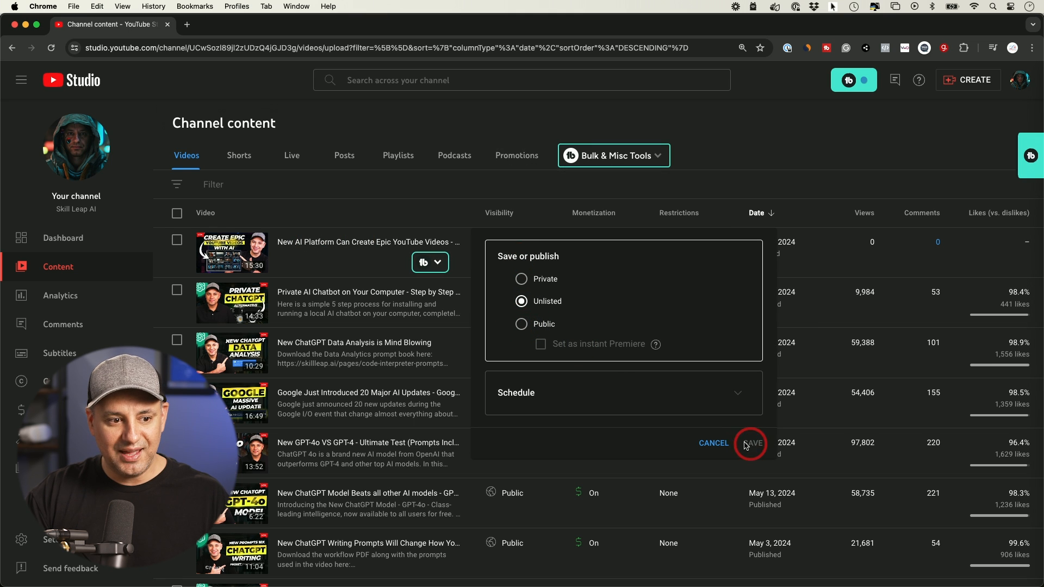
click(383, 194)
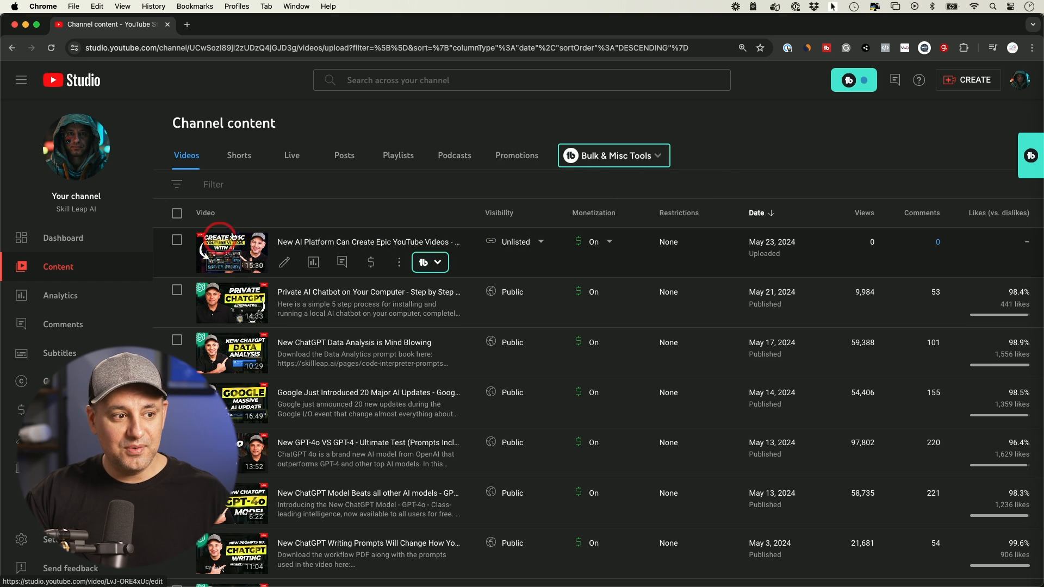
Step: Reopen the LTX Studio video's details and review its editable settings, from description and thumbnail to altered content and tags
click(284, 263)
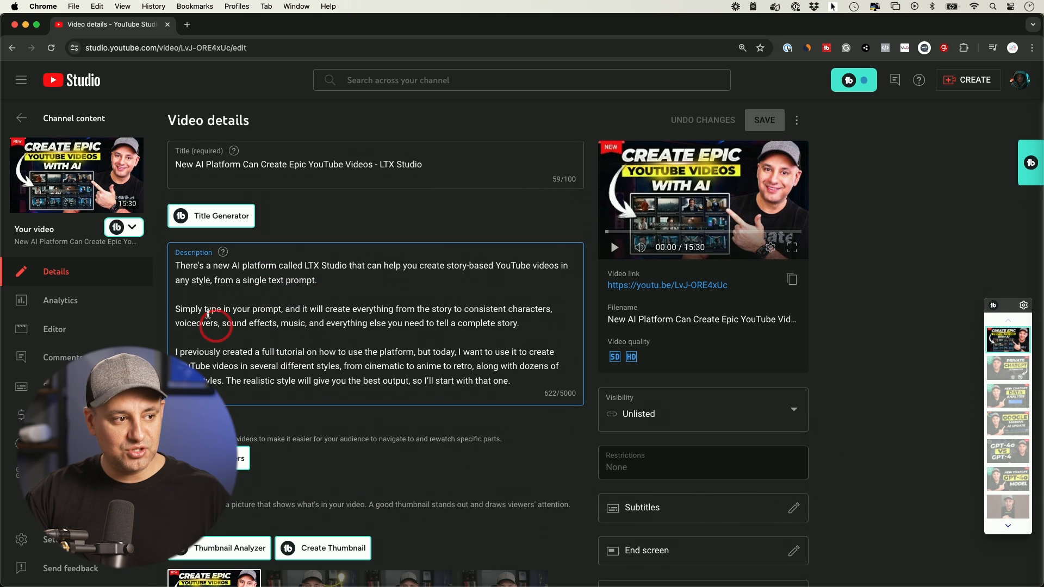
scroll(319, 315, down, 15)
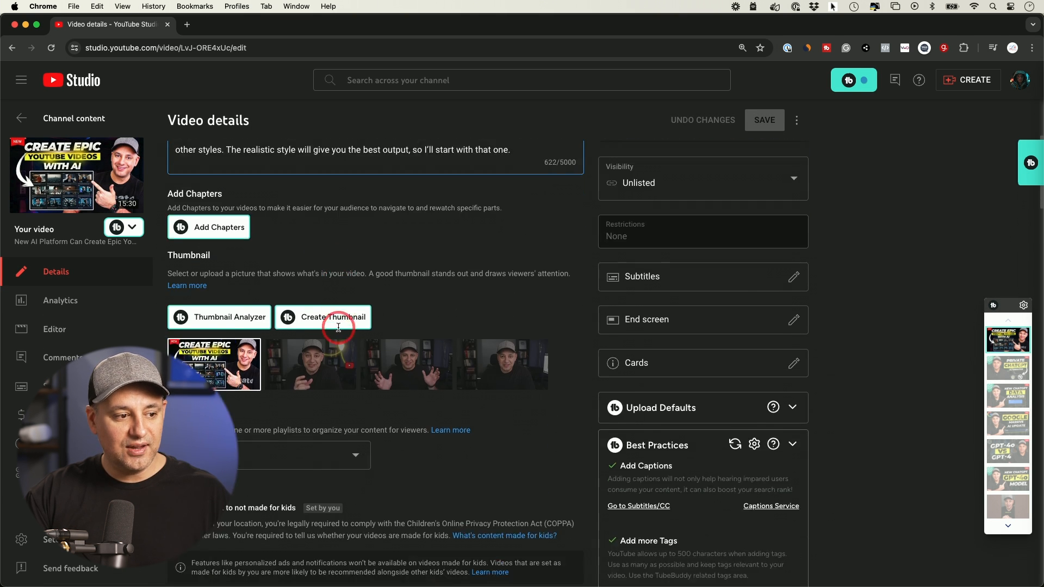
scroll(412, 288, down, 15)
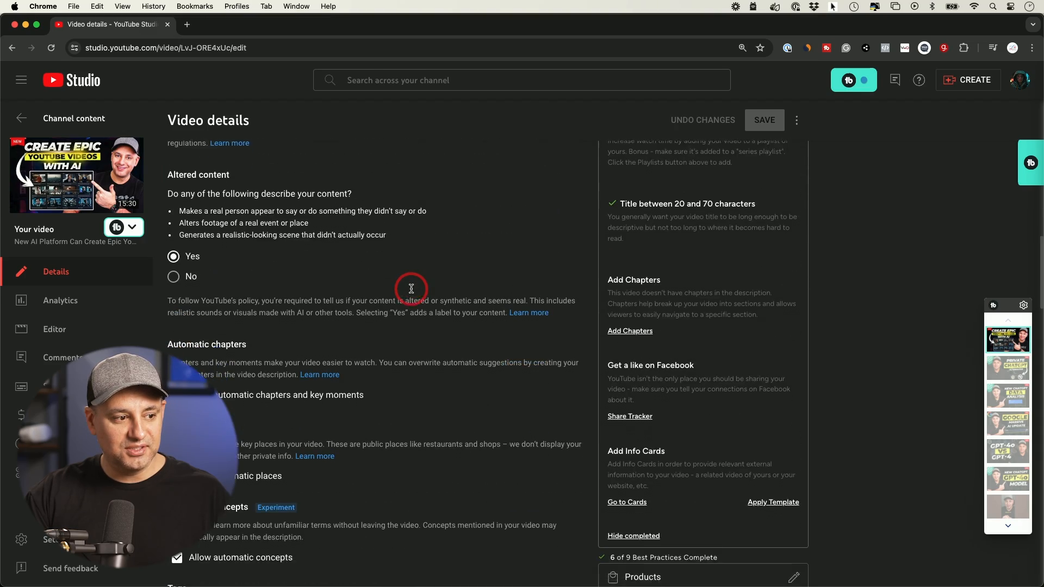
scroll(401, 421, down, 5)
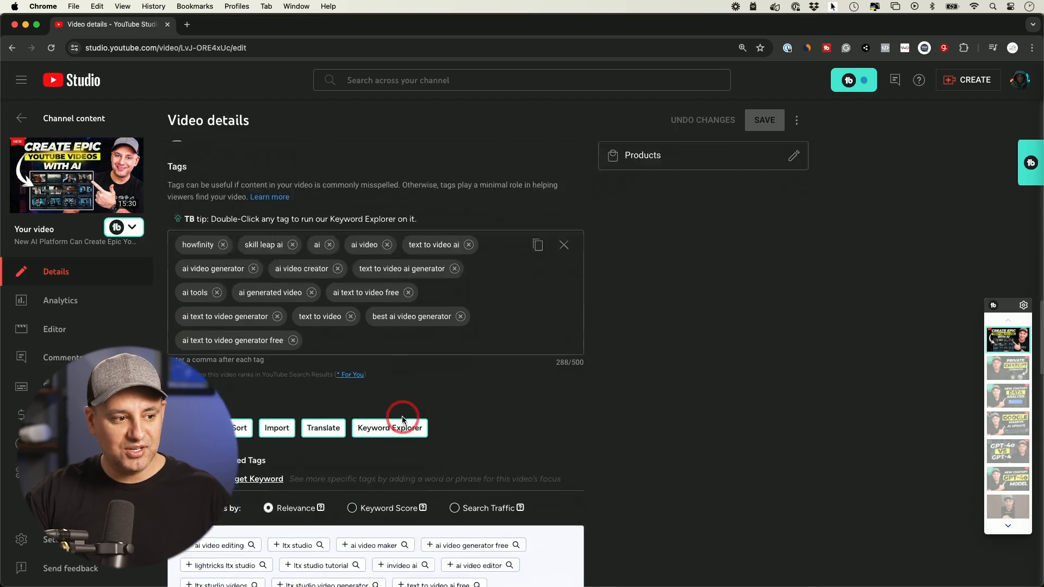
scroll(402, 419, up, 15)
scroll(403, 418, up, 8)
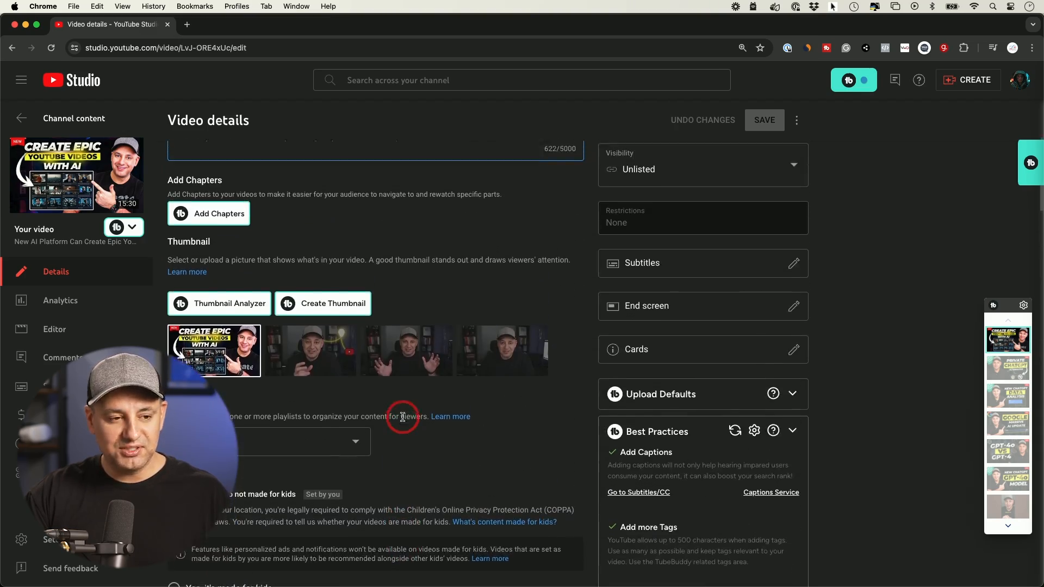